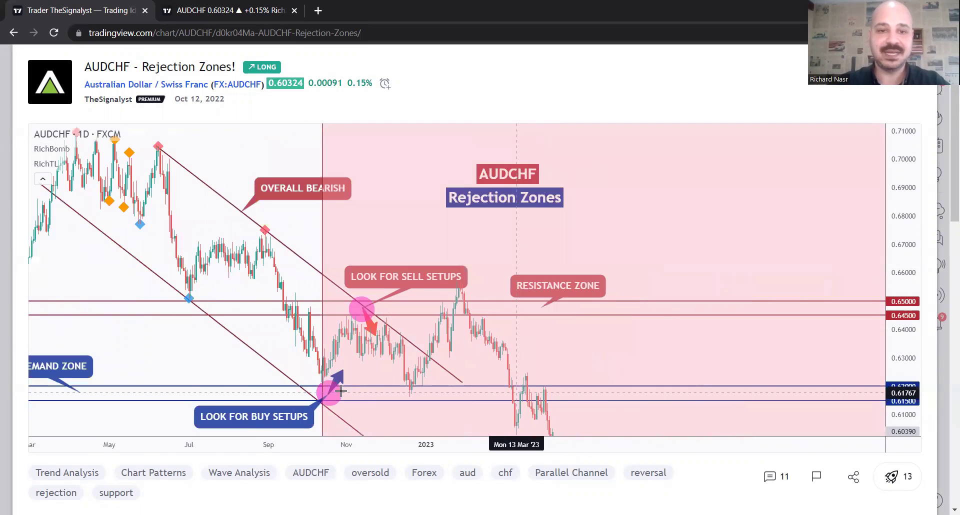
Close the AUDCHF Rejection Zones idea and load the author's profile page without the FX:AUDCHF search filter.
{"action": "left_click_drag", "start_coordinate": [278, 355], "coordinate": [328, 349]}
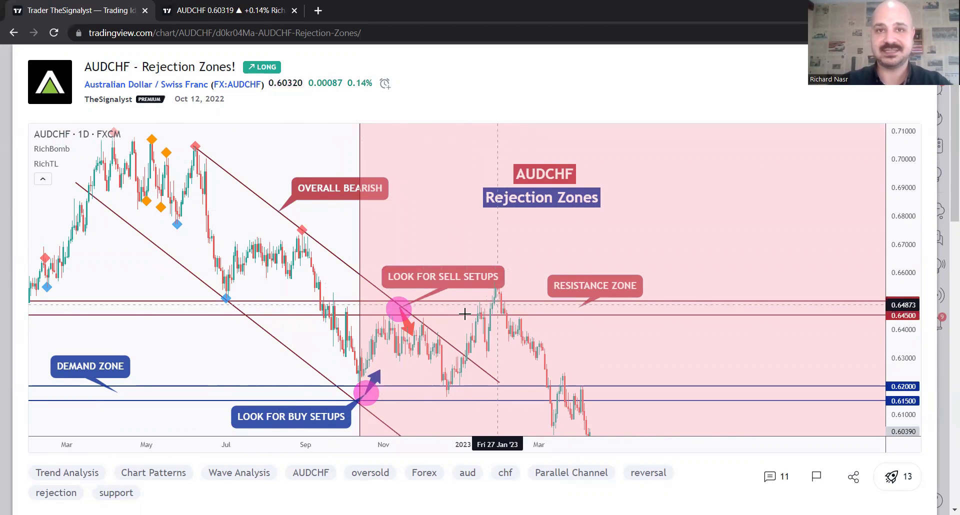
{"action": "left_click", "coordinate": [943, 175]}
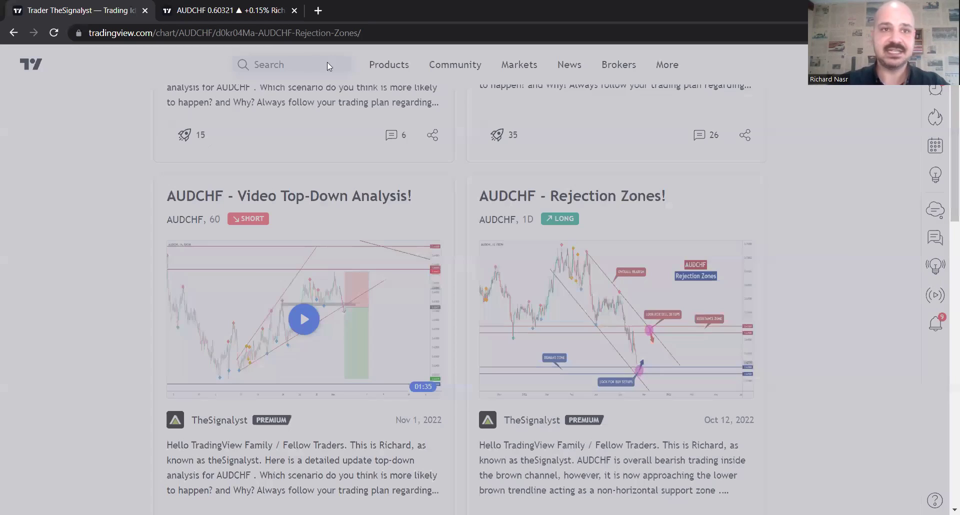
{"action": "left_click", "coordinate": [243, 31]}
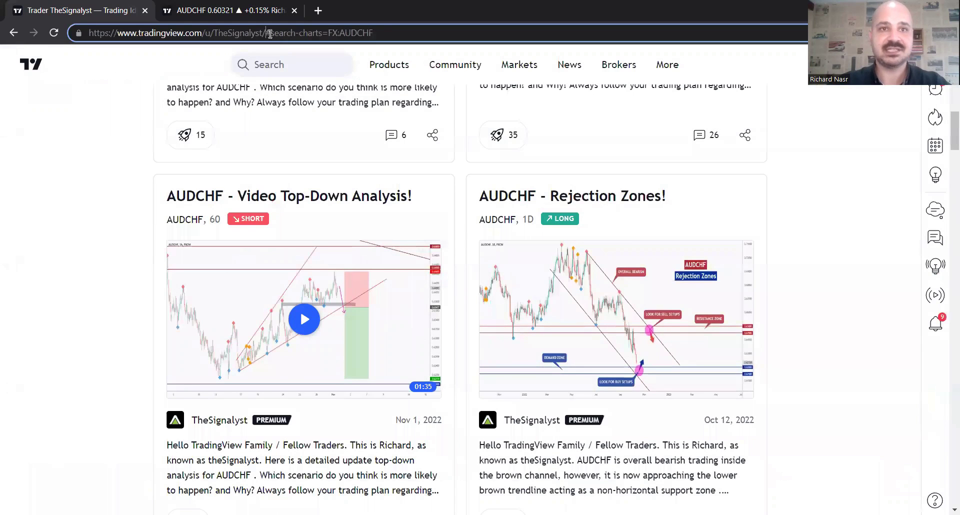
{"action": "key", "text": "BackSpace"}
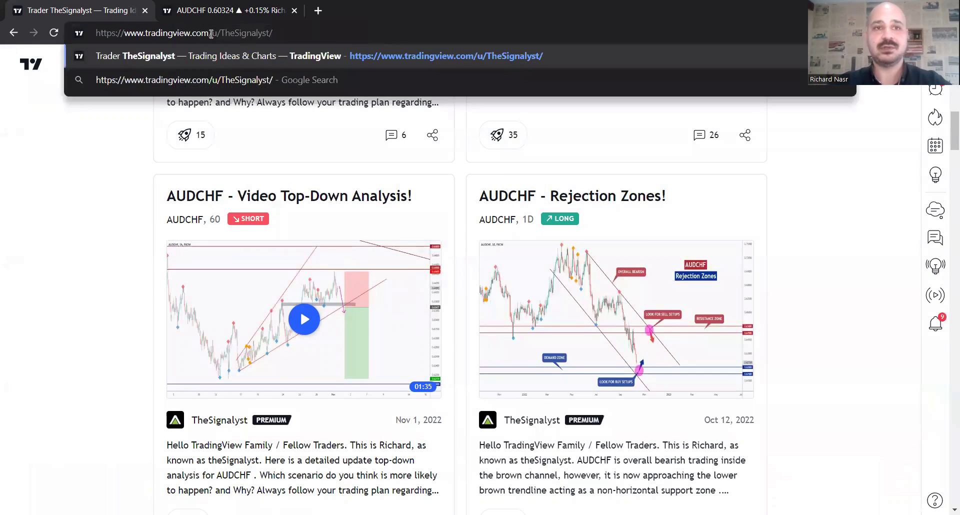
{"action": "key", "text": "Return"}
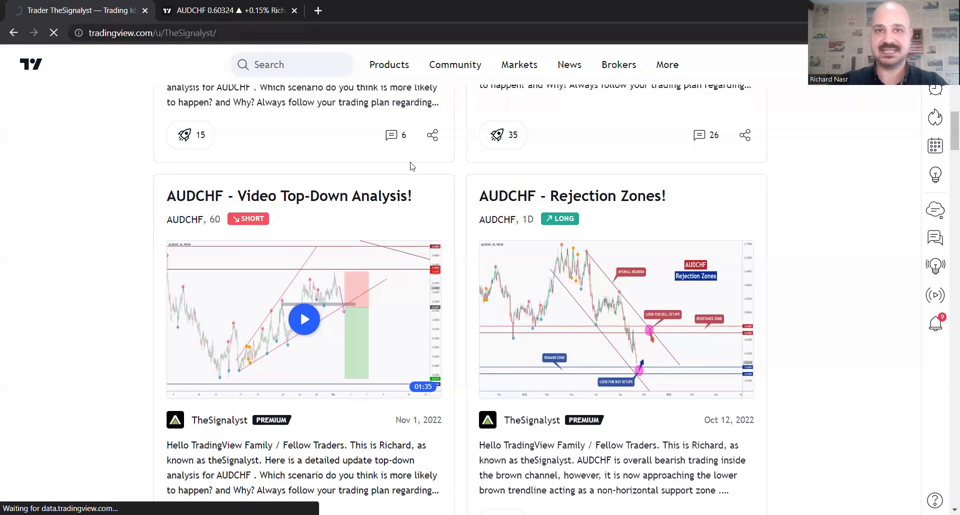
{"action": "scroll", "coordinate": [435, 268], "scroll_direction": "down", "scroll_amount": 5}
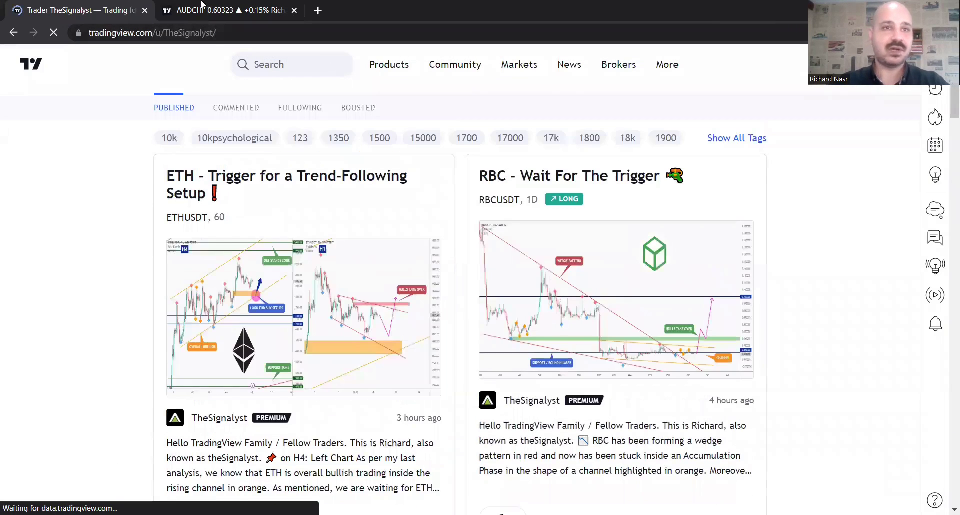
Remove all drawings from the live AUDCHF chart and switch it to the monthly timeframe.
{"action": "left_click", "coordinate": [193, 18]}
{"action": "left_click", "coordinate": [16, 426]}
{"action": "left_click", "coordinate": [77, 423]}
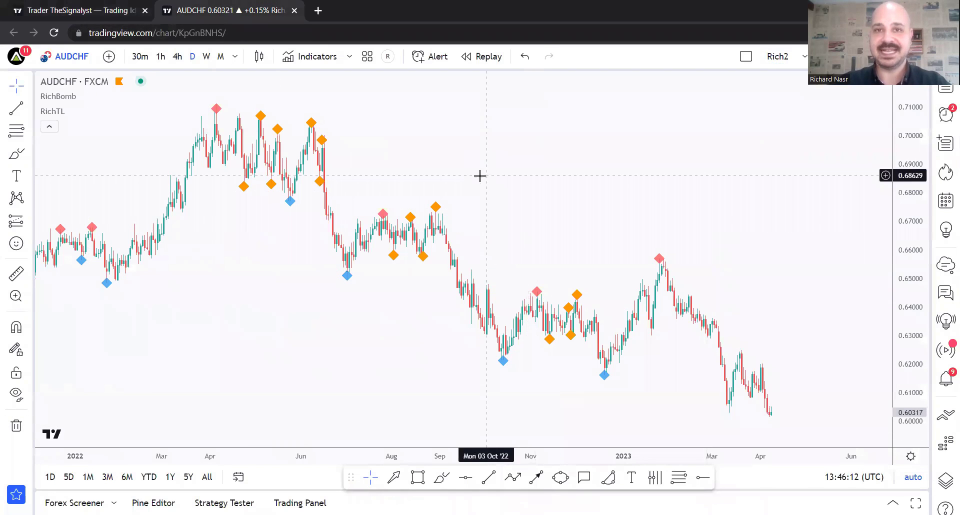
{"action": "left_click", "coordinate": [220, 56]}
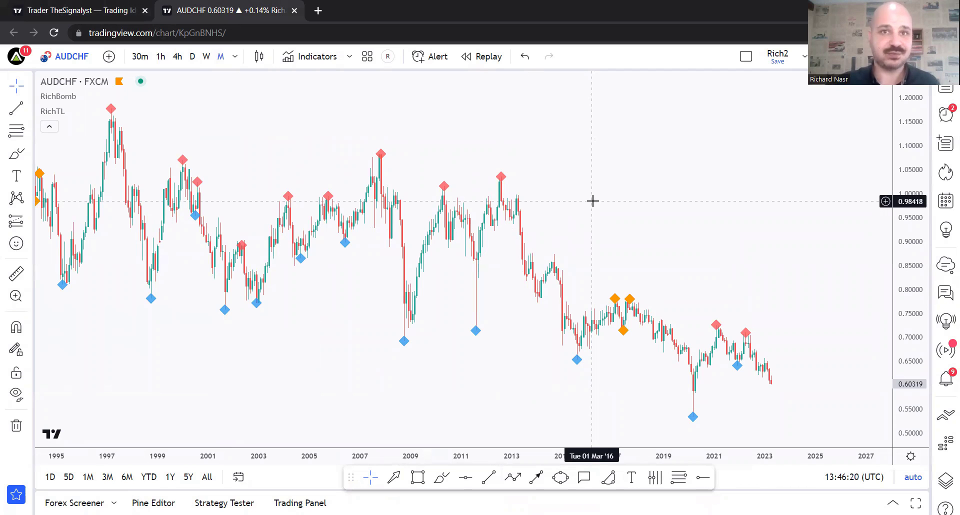
{"action": "left_click_drag", "start_coordinate": [598, 195], "coordinate": [581, 194]}
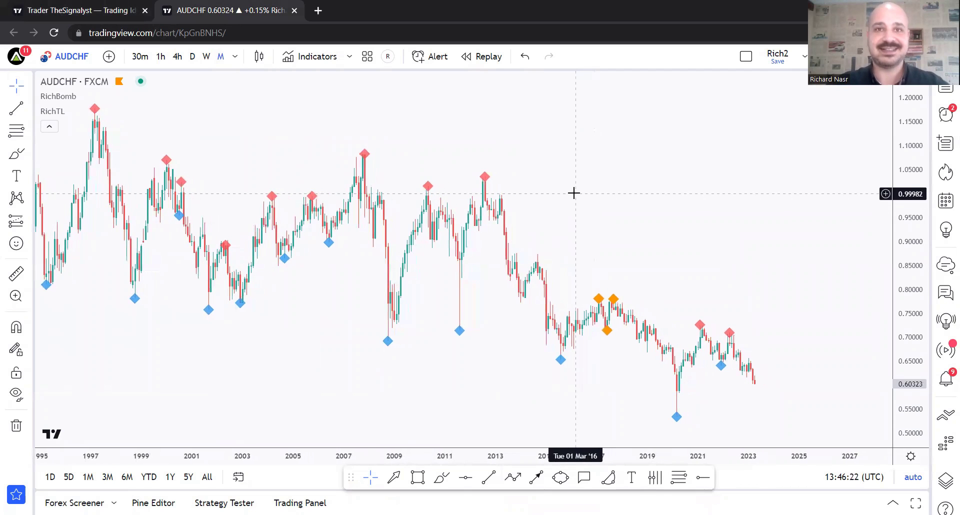
Place a horizontal line at about 1.074 across the chart's major highs.
{"action": "left_click", "coordinate": [466, 478]}
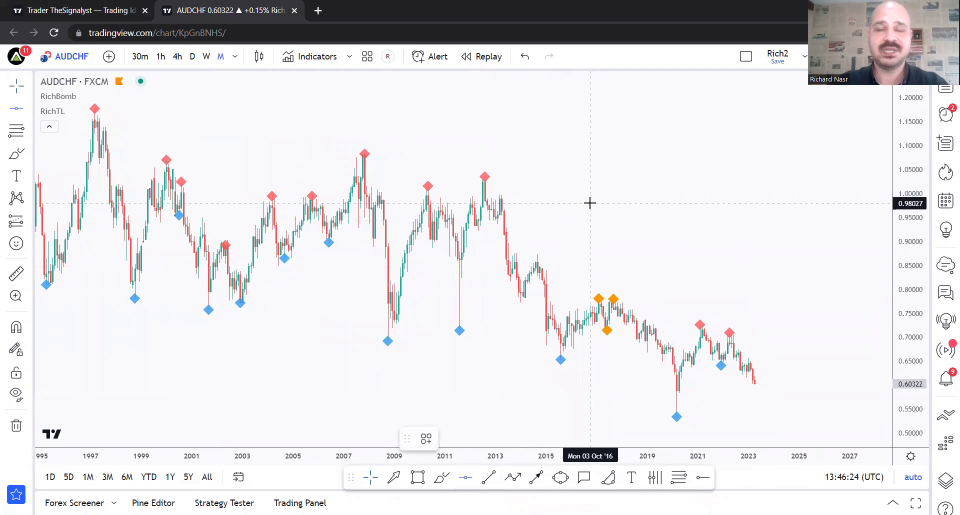
{"action": "left_click_drag", "start_coordinate": [590, 186], "coordinate": [653, 189]}
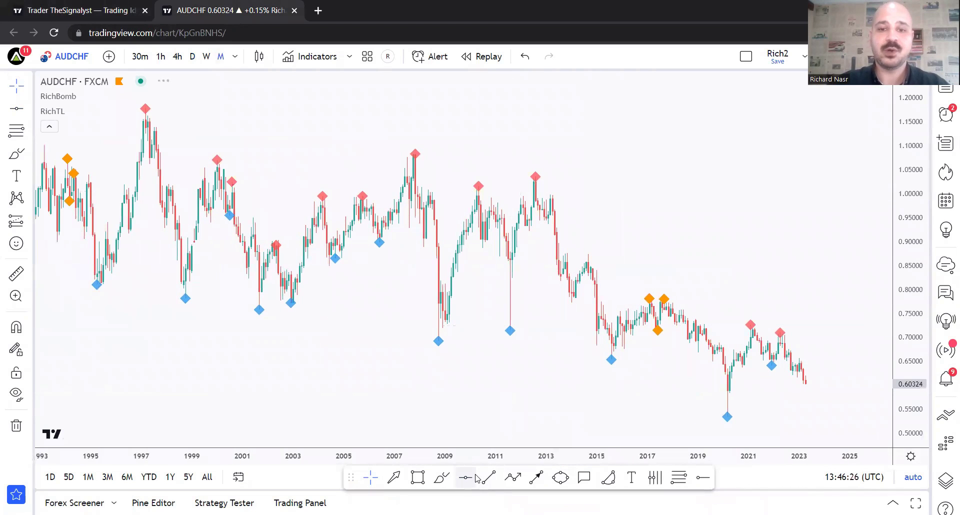
{"action": "left_click", "coordinate": [348, 158]}
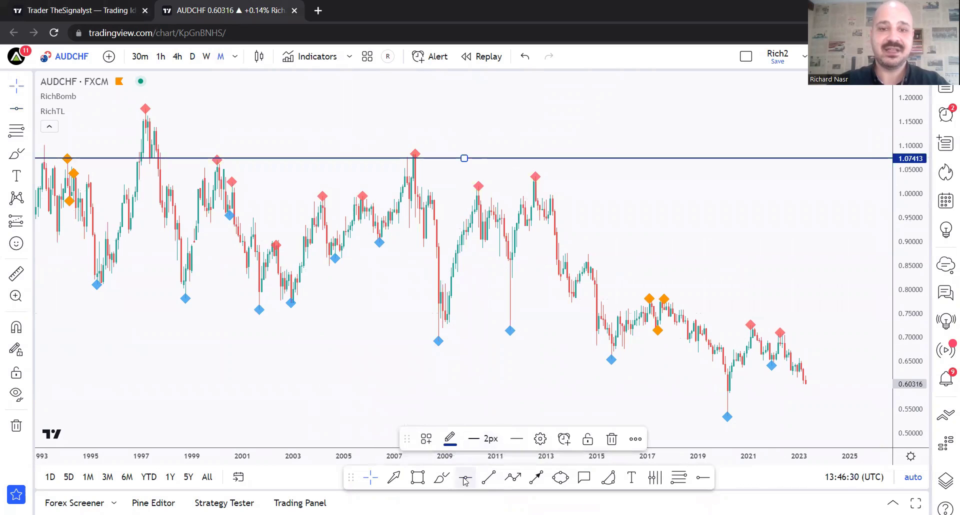
Mark the highs around the 1.074 line with brush strokes, and undo the strokes.
{"action": "left_click", "coordinate": [441, 476]}
{"action": "left_click_drag", "start_coordinate": [85, 122], "coordinate": [87, 149]}
{"action": "left_click_drag", "start_coordinate": [217, 124], "coordinate": [236, 158]}
{"action": "left_click_drag", "start_coordinate": [396, 120], "coordinate": [418, 151]}
{"action": "key", "text": "ctrl+z"}
{"action": "key", "text": "ctrl+z"}
{"action": "key", "text": "ctrl+z"}
{"action": "key", "text": "Escape"}
Copy the horizontal line down to further levels at about 1.001, 0.891 and 0.784.
{"action": "left_click_drag", "start_coordinate": [583, 161], "coordinate": [580, 199]}
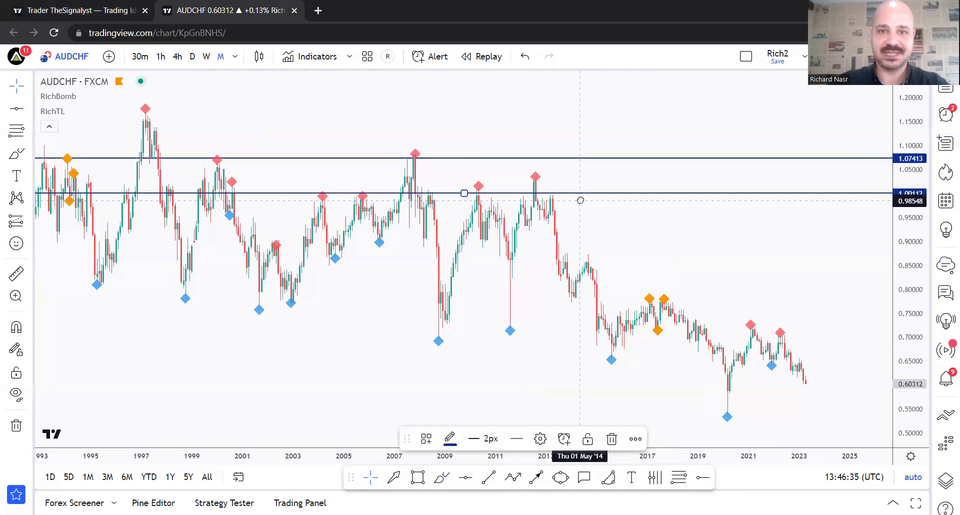
{"action": "left_click", "coordinate": [622, 218]}
{"action": "left_click_drag", "start_coordinate": [625, 228], "coordinate": [659, 224]}
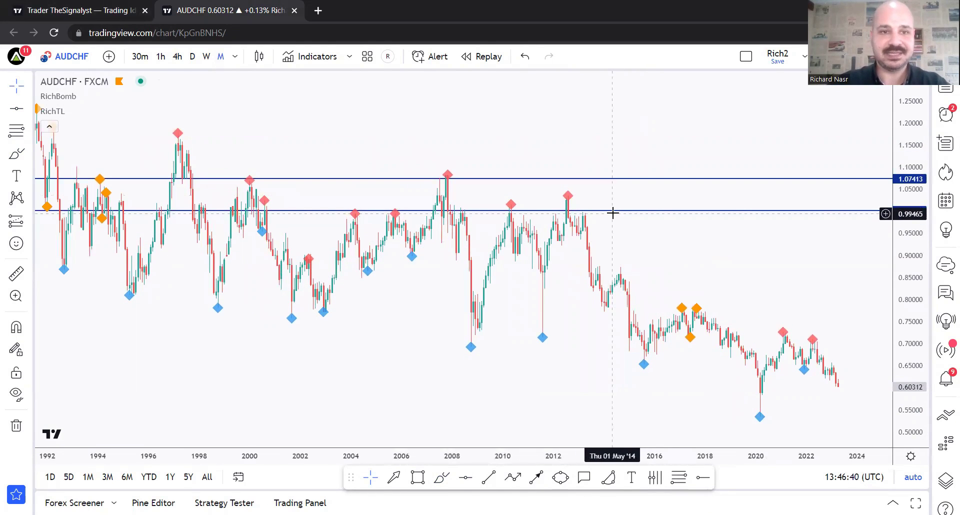
{"action": "left_click_drag", "start_coordinate": [603, 218], "coordinate": [612, 267]}
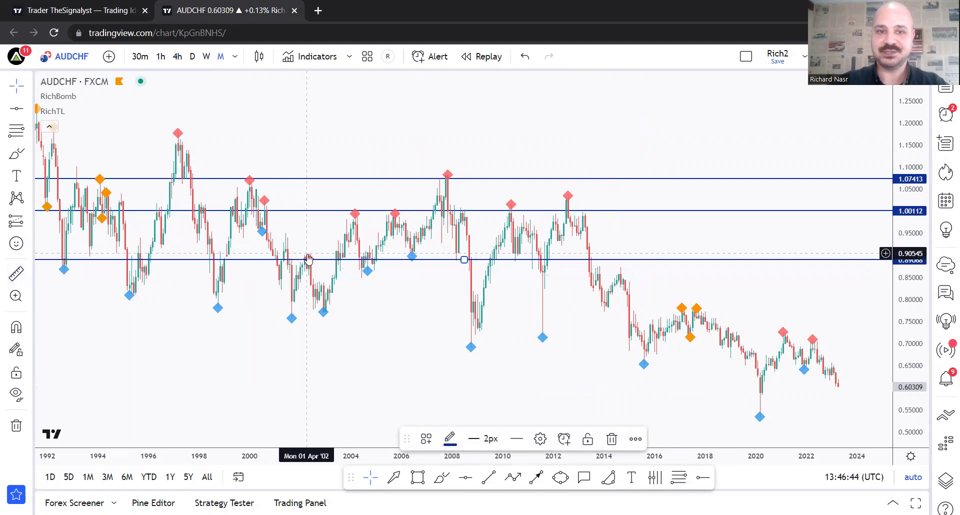
{"action": "left_click_drag", "start_coordinate": [430, 263], "coordinate": [439, 306]}
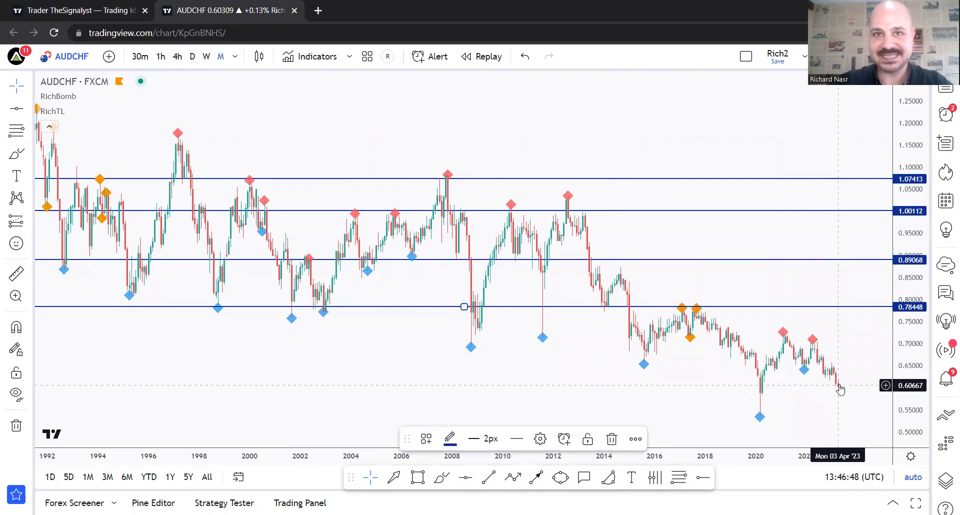
Brush arrows and ovals around the 0.784 line to mark the price reactions between 1998 and 2019.
{"action": "left_click", "coordinate": [441, 477]}
{"action": "left_click_drag", "start_coordinate": [217, 352], "coordinate": [223, 320]}
{"action": "mouse_move", "coordinate": [276, 341]}
{"action": "left_mouse_down"}
{"action": "mouse_move", "coordinate": [291, 314]}
{"action": "mouse_move", "coordinate": [332, 314]}
{"action": "mouse_move", "coordinate": [203, 295]}
{"action": "mouse_move", "coordinate": [300, 314]}
{"action": "mouse_move", "coordinate": [339, 302]}
{"action": "left_mouse_up"}
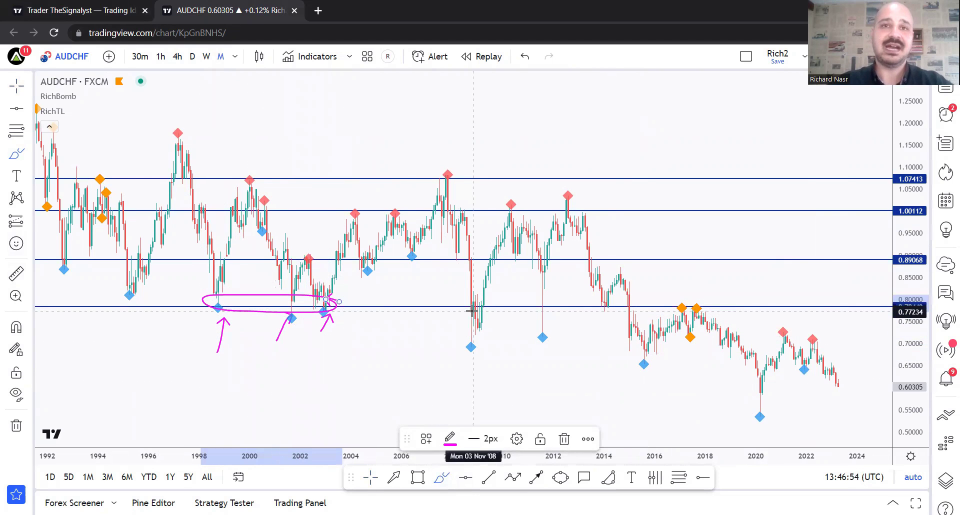
{"action": "left_click_drag", "start_coordinate": [477, 322], "coordinate": [501, 273]}
{"action": "left_click_drag", "start_coordinate": [542, 317], "coordinate": [565, 277]}
{"action": "mouse_move", "coordinate": [604, 315]}
{"action": "left_mouse_down"}
{"action": "mouse_move", "coordinate": [625, 289]}
{"action": "mouse_move", "coordinate": [643, 360]}
{"action": "left_mouse_up"}
{"action": "left_click_drag", "start_coordinate": [682, 302], "coordinate": [706, 304]}
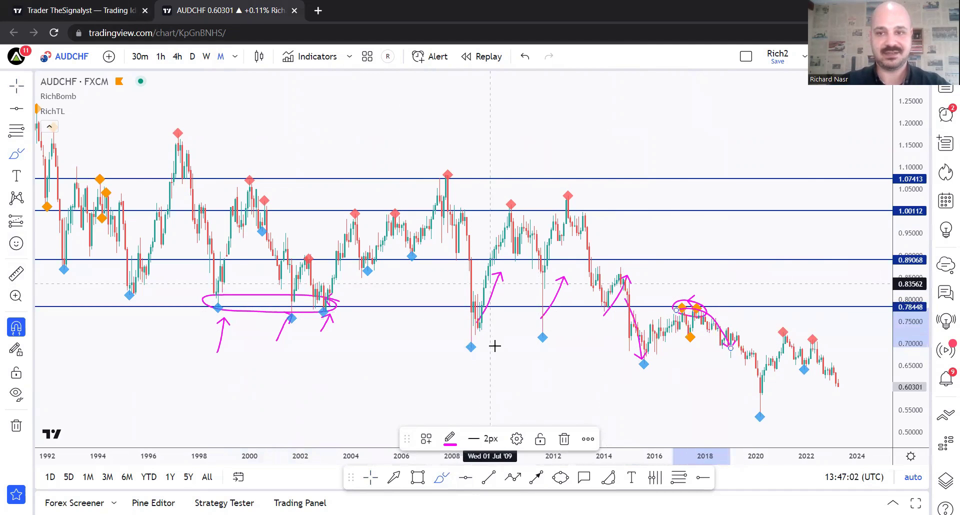
Undo all the brush marks around the 0.784 line.
{"action": "key", "text": "ctrl+z"}
{"action": "key", "text": "ctrl+z"}
{"action": "key", "text": "ctrl+z"}
{"action": "key", "text": "ctrl+z"}
{"action": "key", "text": "ctrl+z"}
{"action": "key", "text": "ctrl+z"}
{"action": "key", "text": "ctrl+z"}
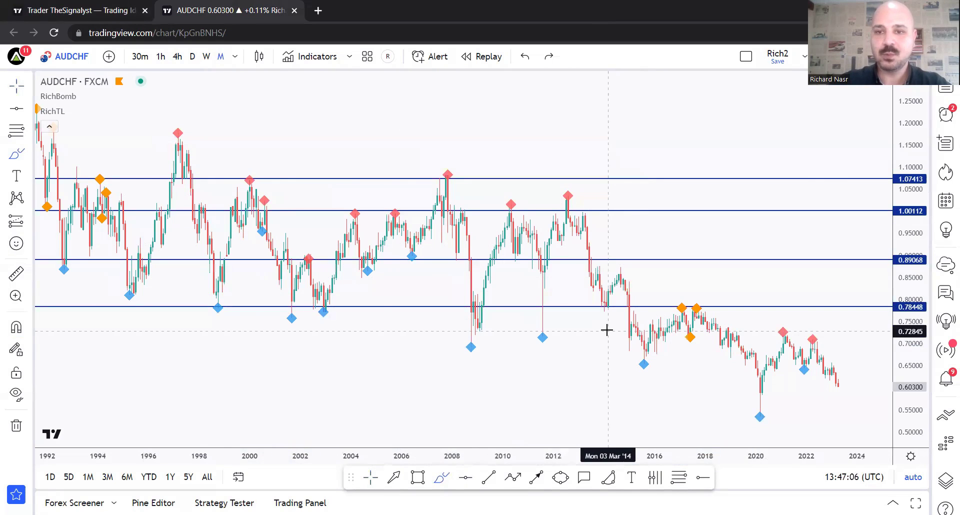
Copy the 0.784 horizontal line down to about 0.688.
{"action": "mouse_move", "coordinate": [585, 308]}
{"action": "left_mouse_down"}
{"action": "mouse_move", "coordinate": [589, 360]}
{"action": "mouse_move", "coordinate": [484, 386]}
{"action": "left_mouse_up"}
{"action": "left_click", "coordinate": [564, 369]}
Mark the reactions around the 0.688 line with brush strokes, and undo the strokes.
{"action": "left_click", "coordinate": [444, 480]}
{"action": "left_click_drag", "start_coordinate": [399, 373], "coordinate": [375, 351]}
{"action": "left_click_drag", "start_coordinate": [519, 370], "coordinate": [537, 350]}
{"action": "mouse_move", "coordinate": [721, 304]}
{"action": "left_mouse_down"}
{"action": "mouse_move", "coordinate": [722, 333]}
{"action": "mouse_move", "coordinate": [735, 343]}
{"action": "left_mouse_up"}
{"action": "key", "text": "ctrl+z"}
{"action": "key", "text": "ctrl+z"}
{"action": "key", "text": "ctrl+z"}
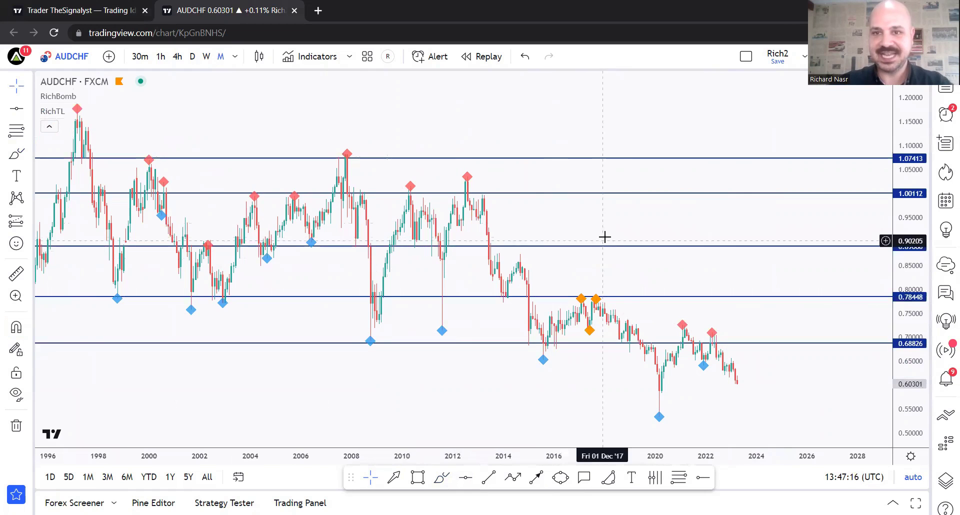
Brush a falling path from the late-2017 high beyond the latest candles, and undo it.
{"action": "left_click_drag", "start_coordinate": [601, 226], "coordinate": [558, 228]}
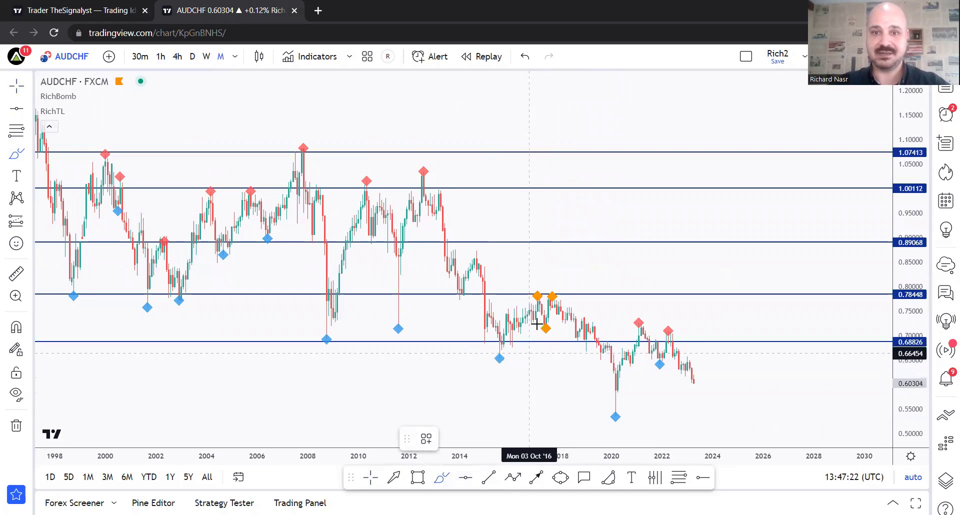
{"action": "mouse_move", "coordinate": [549, 297]}
{"action": "left_mouse_down"}
{"action": "mouse_move", "coordinate": [615, 415]}
{"action": "mouse_move", "coordinate": [645, 326]}
{"action": "mouse_move", "coordinate": [715, 430]}
{"action": "left_mouse_up"}
{"action": "key", "text": "ctrl+z"}
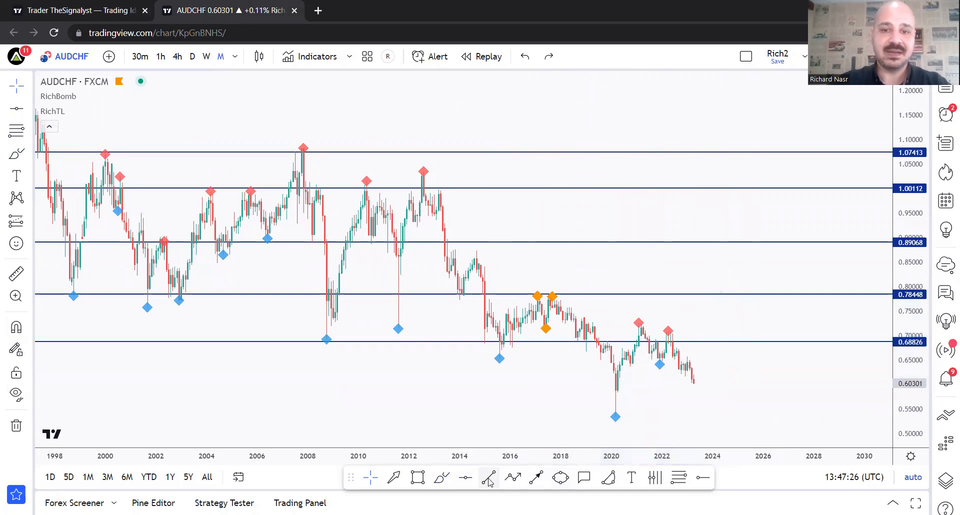
Draw a falling trend line from the late-2017 high to January 2028 and copy it parallel from the 2015 low to form a channel.
{"action": "left_click", "coordinate": [552, 296]}
{"action": "left_click", "coordinate": [813, 377]}
{"action": "mouse_move", "coordinate": [753, 362]}
{"action": "left_mouse_down", "text": "ctrl"}
{"action": "mouse_move", "coordinate": [708, 423]}
{"action": "mouse_move", "coordinate": [680, 411]}
{"action": "left_mouse_up", "text": "ctrl"}
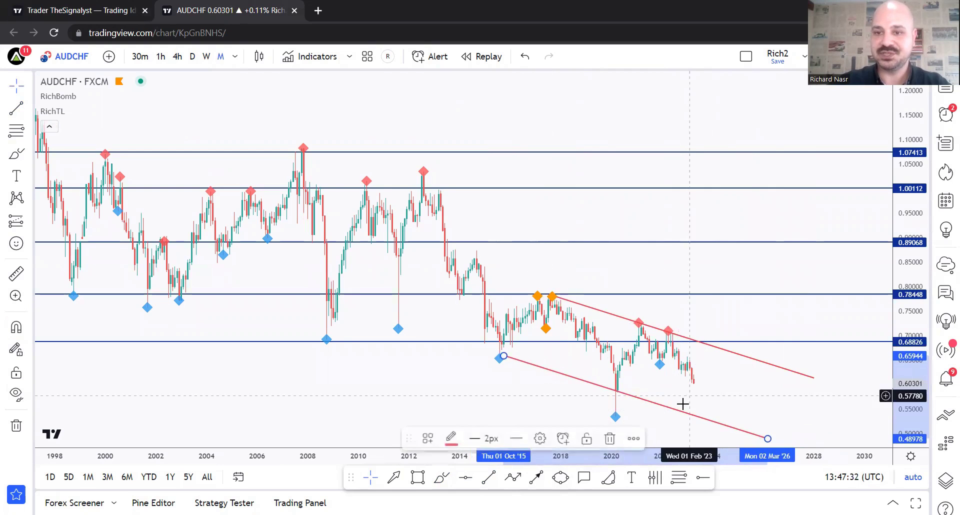
{"action": "left_click", "coordinate": [690, 400]}
{"action": "left_click", "coordinate": [85, 6]}
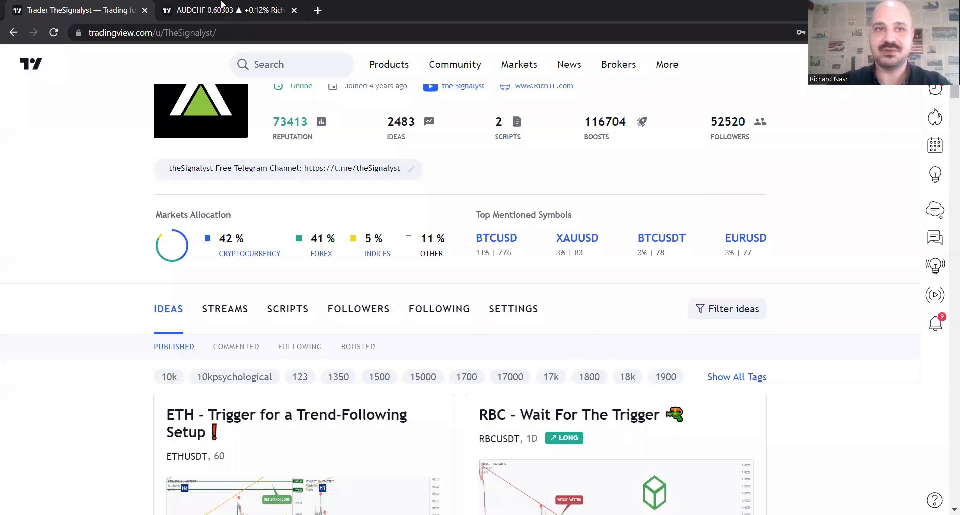
{"action": "left_click", "coordinate": [223, 9]}
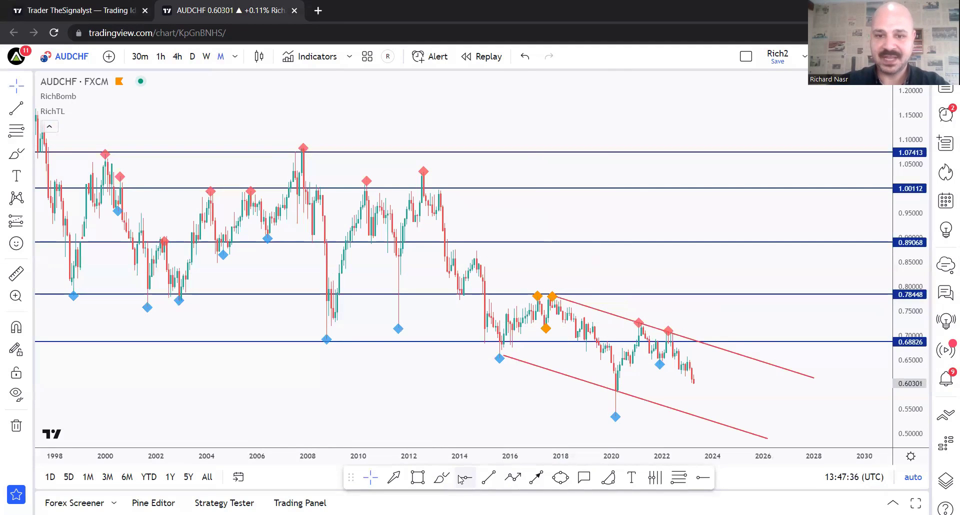
Brush a projected bounce from the lower channel line and a mark near the 2020 low, and undo both.
{"action": "left_click", "coordinate": [442, 477]}
{"action": "mouse_move", "coordinate": [695, 400]}
{"action": "left_mouse_down"}
{"action": "mouse_move", "coordinate": [702, 407]}
{"action": "mouse_move", "coordinate": [729, 351]}
{"action": "left_mouse_up"}
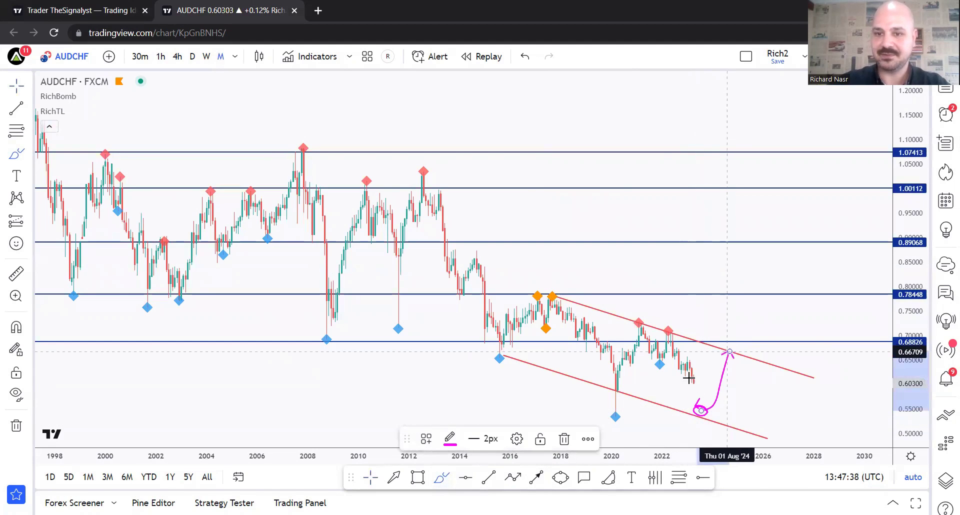
{"action": "key", "text": "ctrl+z"}
{"action": "left_click_drag", "start_coordinate": [621, 387], "coordinate": [629, 393]}
{"action": "key", "text": "ctrl+z"}
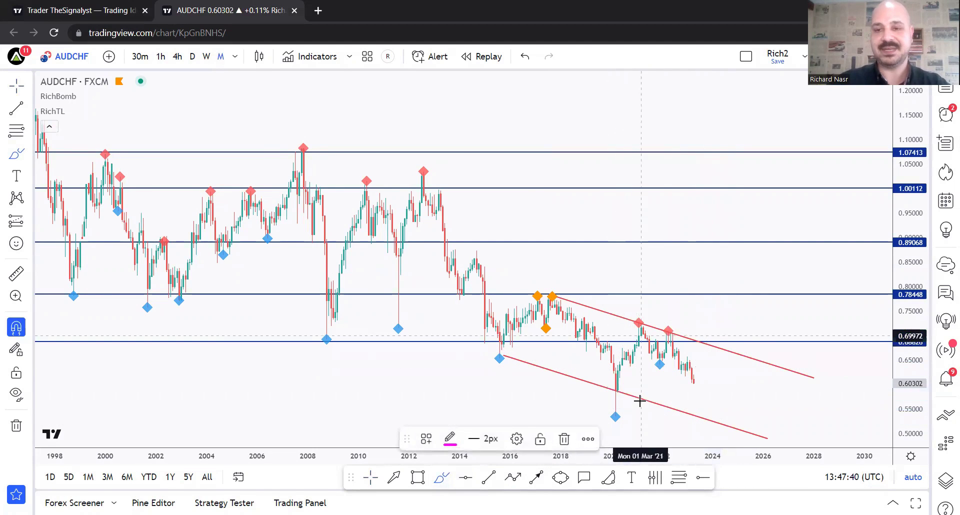
{"action": "key", "text": "ctrl+z"}
{"action": "key", "text": "Escape"}
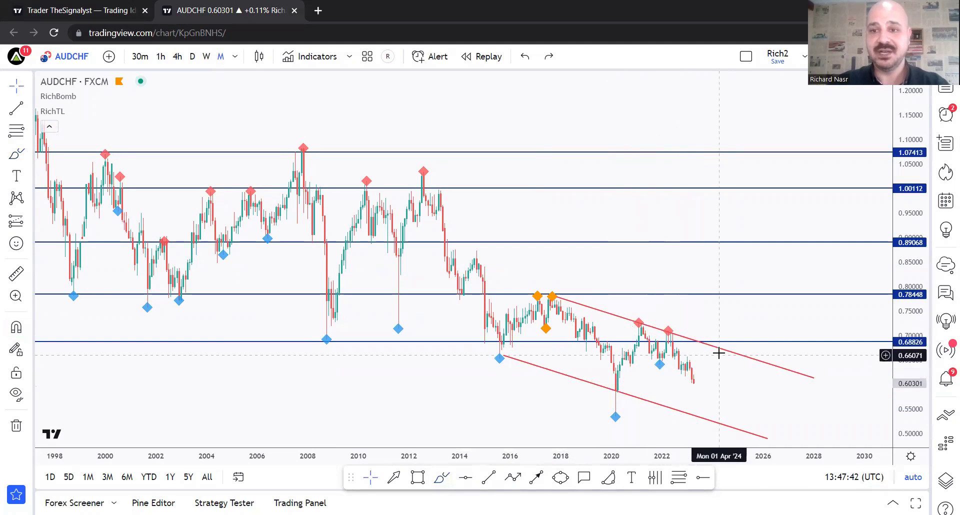
Select both channel trend lines and make them visible on the Days and Weeks timeframes too.
{"action": "left_click", "coordinate": [722, 350]}
{"action": "left_click", "coordinate": [648, 401], "text": "ctrl"}
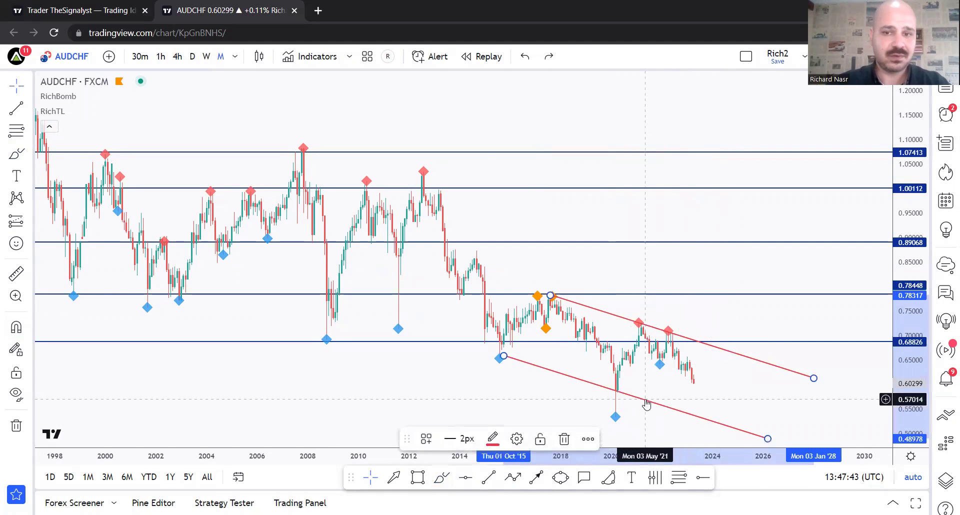
{"action": "left_click", "coordinate": [517, 439]}
{"action": "left_click", "coordinate": [506, 255]}
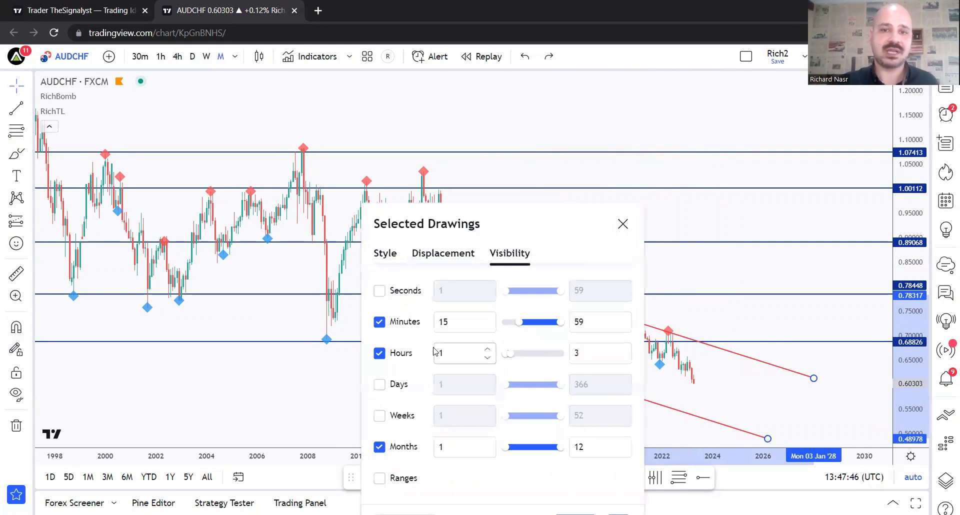
{"action": "left_click", "coordinate": [393, 384]}
{"action": "left_click", "coordinate": [395, 419]}
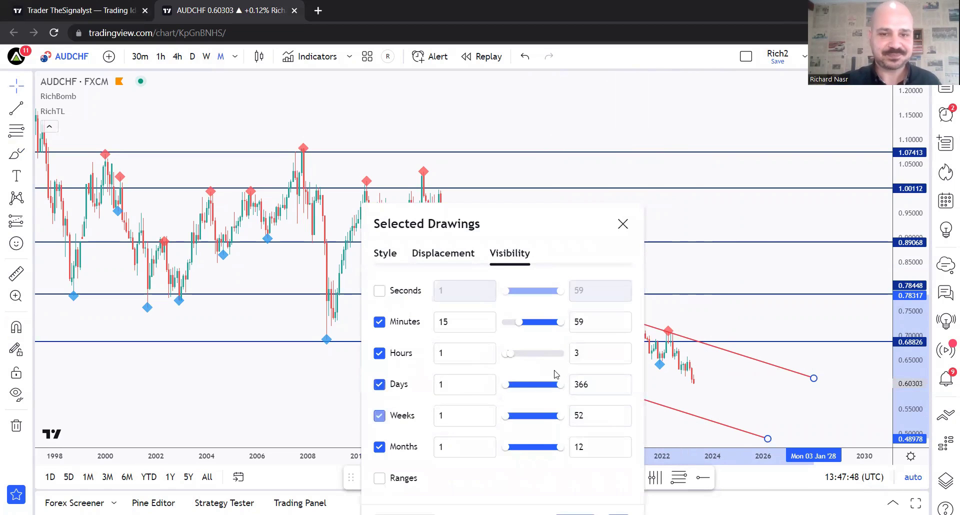
{"action": "left_click", "coordinate": [713, 311]}
Brush small arrows pointing at the timeframe choices, and undo them.
{"action": "left_click", "coordinate": [442, 478]}
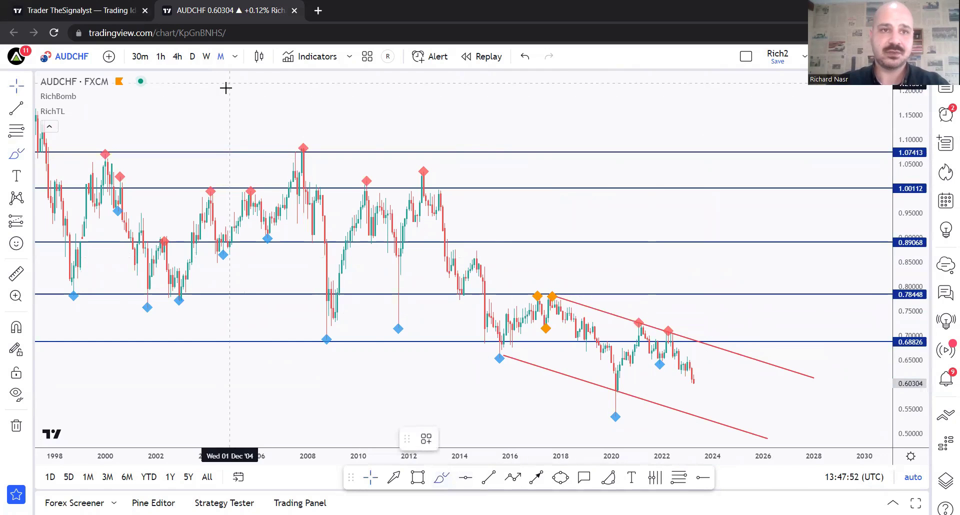
{"action": "left_click_drag", "start_coordinate": [212, 93], "coordinate": [230, 90]}
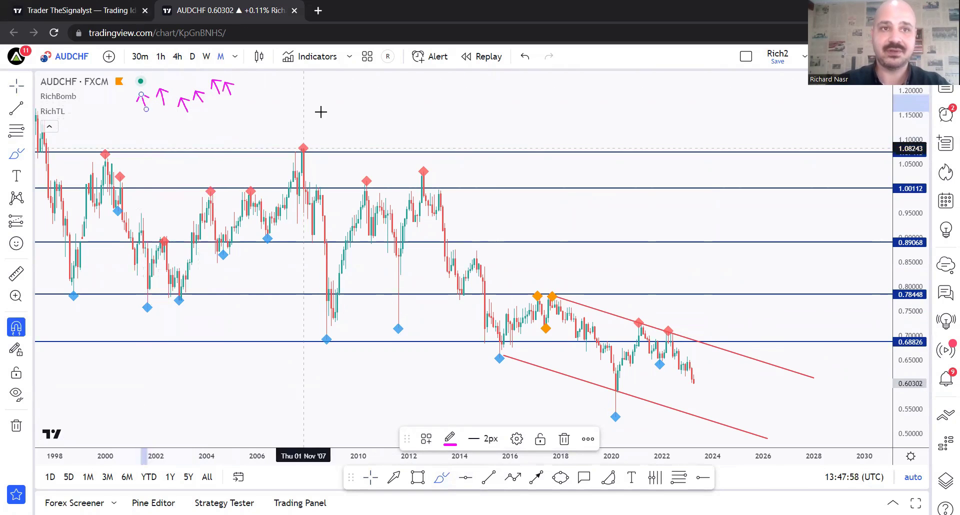
{"action": "key", "text": "ctrl+z"}
{"action": "key", "text": "ctrl+z"}
{"action": "key", "text": "ctrl+z"}
{"action": "key", "text": "ctrl+z"}
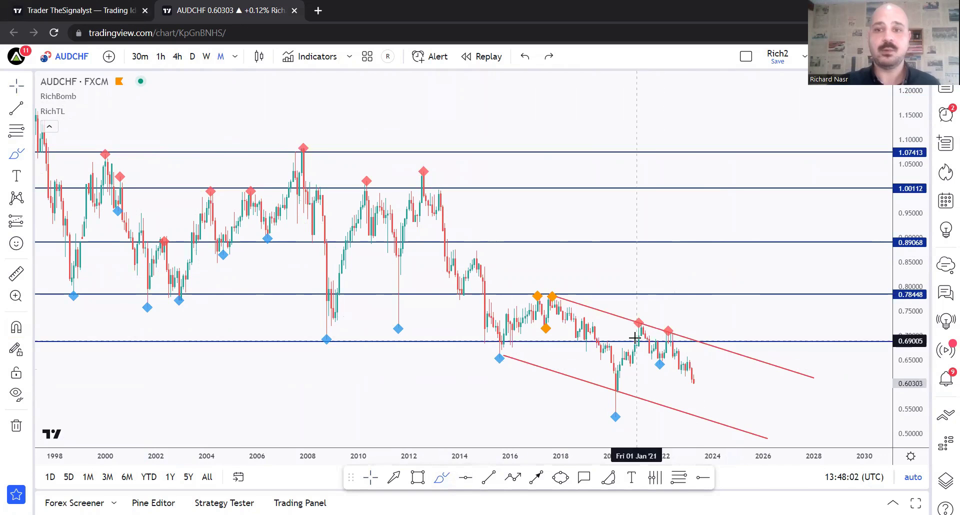
Switch the chart to the weekly timeframe.
{"action": "left_click", "coordinate": [206, 56]}
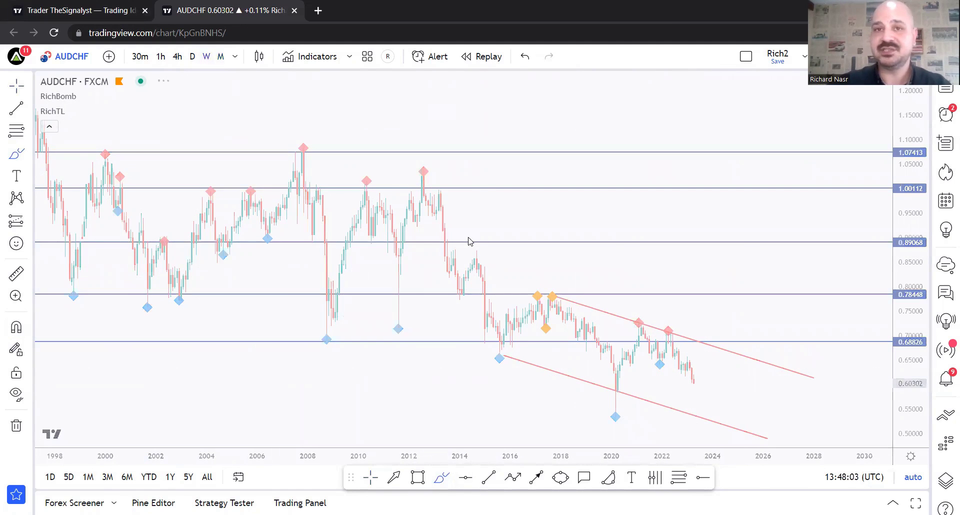
{"action": "scroll", "coordinate": [474, 262], "scroll_direction": "down", "scroll_amount": 3}
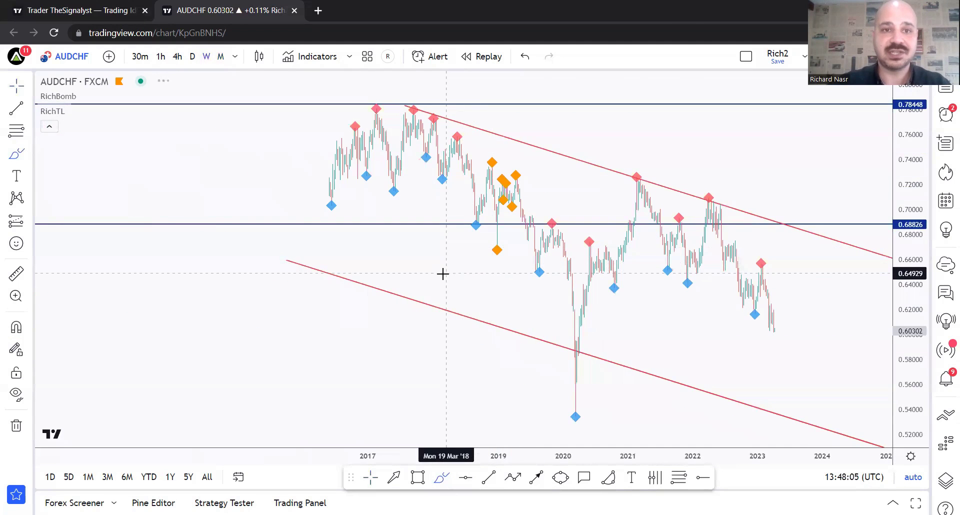
{"action": "scroll", "coordinate": [443, 274], "scroll_direction": "down", "scroll_amount": 5}
{"action": "left_click_drag", "start_coordinate": [380, 213], "coordinate": [516, 247]}
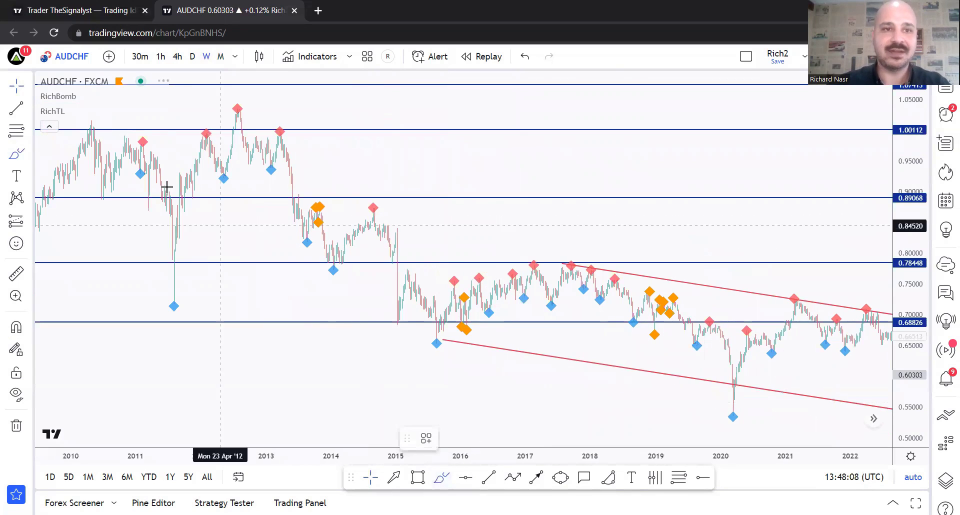
Brush the rebound from the 2011 low and a sideways arrow across the 2012–2014 swings, and undo the strokes.
{"action": "mouse_move", "coordinate": [171, 283]}
{"action": "left_mouse_down"}
{"action": "mouse_move", "coordinate": [230, 118]}
{"action": "mouse_move", "coordinate": [223, 102]}
{"action": "mouse_move", "coordinate": [243, 101]}
{"action": "left_mouse_up"}
{"action": "key", "text": "ctrl+z"}
{"action": "mouse_move", "coordinate": [277, 137]}
{"action": "left_mouse_down"}
{"action": "mouse_move", "coordinate": [290, 93]}
{"action": "mouse_move", "coordinate": [268, 115]}
{"action": "mouse_move", "coordinate": [280, 131]}
{"action": "mouse_move", "coordinate": [203, 111]}
{"action": "mouse_move", "coordinate": [220, 183]}
{"action": "mouse_move", "coordinate": [375, 178]}
{"action": "left_mouse_up"}
{"action": "key", "text": "ctrl+z"}
{"action": "key", "text": "ctrl+z"}
{"action": "key", "text": "ctrl+z"}
{"action": "key", "text": "ctrl+z"}
{"action": "key", "text": "ctrl+z"}
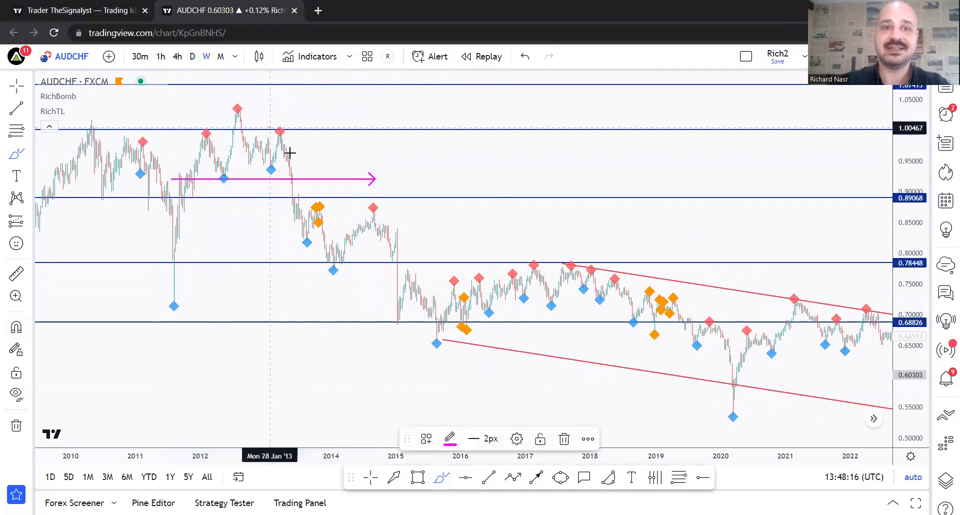
{"action": "key", "text": "ctrl+z"}
Brush small arrows over the successive swing highs between 2013 and 2016, and undo the latest strokes.
{"action": "left_click_drag", "start_coordinate": [349, 240], "coordinate": [218, 240]}
{"action": "left_click_drag", "start_coordinate": [118, 129], "coordinate": [154, 139]}
{"action": "left_click_drag", "start_coordinate": [149, 193], "coordinate": [222, 212]}
{"action": "left_click_drag", "start_coordinate": [271, 253], "coordinate": [300, 262]}
{"action": "left_click_drag", "start_coordinate": [312, 274], "coordinate": [388, 286]}
{"action": "key", "text": "ctrl+z"}
{"action": "key", "text": "ctrl+z"}
{"action": "key", "text": "ctrl+z"}
Brush the rise from the late-2015 low and a sideways arrow across 2016–2019, and undo both.
{"action": "left_click_drag", "start_coordinate": [297, 328], "coordinate": [427, 263]}
{"action": "key", "text": "ctrl+z"}
{"action": "key", "text": "ctrl+z"}
{"action": "key", "text": "ctrl+z"}
{"action": "left_click_drag", "start_coordinate": [317, 302], "coordinate": [564, 302]}
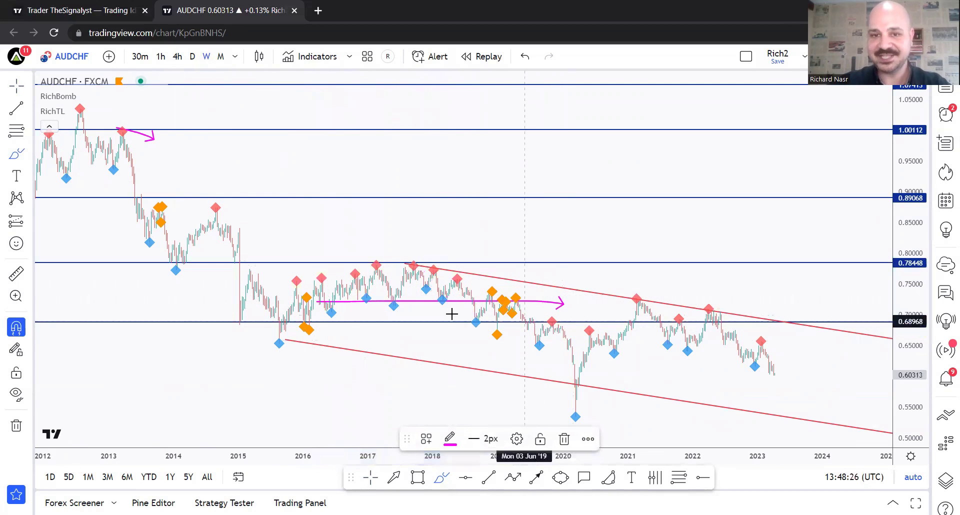
{"action": "key", "text": "ctrl+z"}
Brush a series of small downward arrows along the falling swing highs between late 2017 and 2020.
{"action": "scroll", "coordinate": [441, 305], "scroll_direction": "up", "scroll_amount": 2}
{"action": "left_click_drag", "start_coordinate": [315, 190], "coordinate": [342, 208]}
{"action": "left_click_drag", "start_coordinate": [377, 210], "coordinate": [373, 221]}
{"action": "left_click_drag", "start_coordinate": [409, 223], "coordinate": [444, 245]}
{"action": "left_click_drag", "start_coordinate": [462, 239], "coordinate": [456, 248]}
{"action": "mouse_move", "coordinate": [494, 256]}
{"action": "left_mouse_down"}
{"action": "mouse_move", "coordinate": [489, 266]}
{"action": "mouse_move", "coordinate": [518, 281]}
{"action": "left_mouse_up"}
{"action": "left_click_drag", "start_coordinate": [506, 282], "coordinate": [570, 291]}
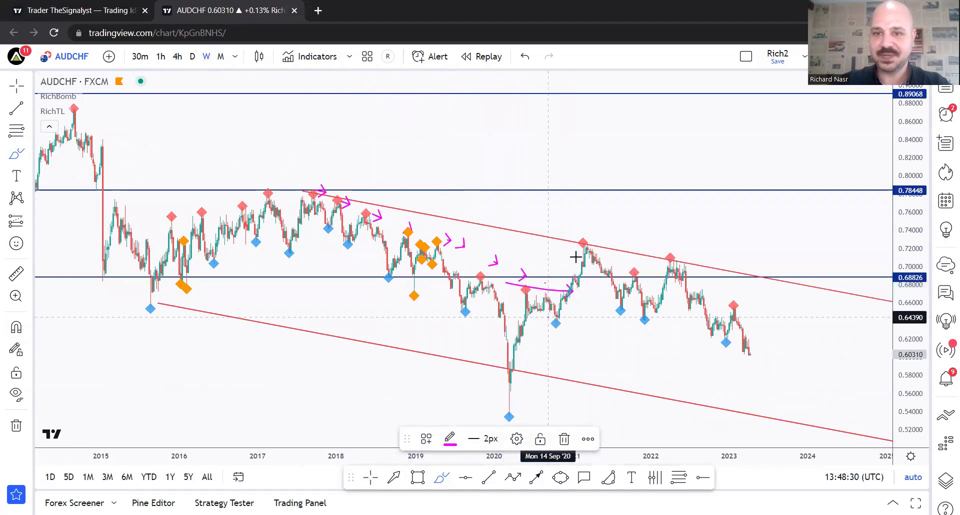
Brush a projected decline from the early-2022 highs, and undo it together with the small arrows.
{"action": "left_click_drag", "start_coordinate": [643, 253], "coordinate": [793, 386]}
{"action": "key", "text": "ctrl+z"}
{"action": "key", "text": "ctrl+z"}
{"action": "key", "text": "ctrl+z"}
{"action": "key", "text": "ctrl+z"}
{"action": "key", "text": "ctrl+z"}
{"action": "key", "text": "ctrl+z"}
{"action": "key", "text": "ctrl+z"}
{"action": "key", "text": "ctrl+z"}
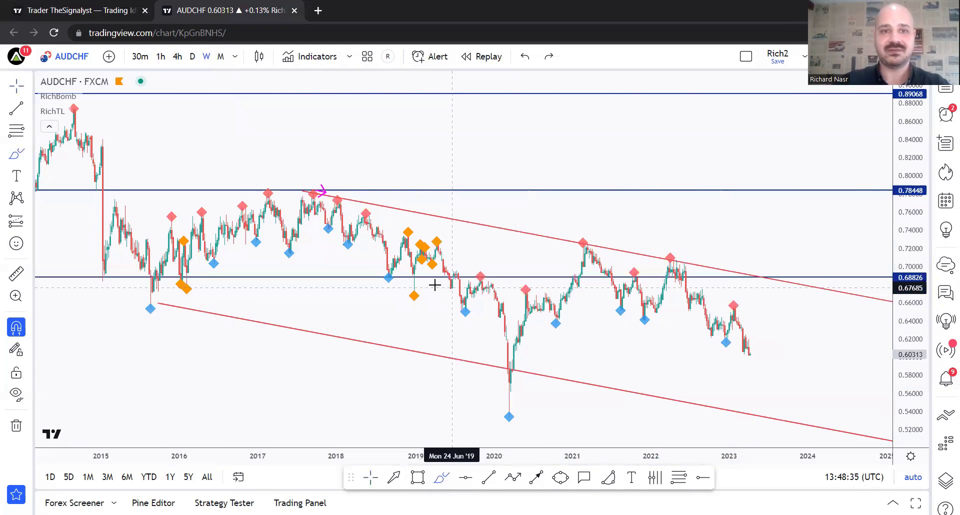
Brush a stroke from the late-2015 low and a small mark at the late-2017 channel high, and undo both.
{"action": "scroll", "coordinate": [412, 281], "scroll_direction": "down", "scroll_amount": 1}
{"action": "left_click_drag", "start_coordinate": [226, 333], "coordinate": [508, 228]}
{"action": "left_click_drag", "start_coordinate": [356, 247], "coordinate": [371, 253]}
{"action": "key", "text": "ctrl+z"}
{"action": "key", "text": "ctrl+z"}
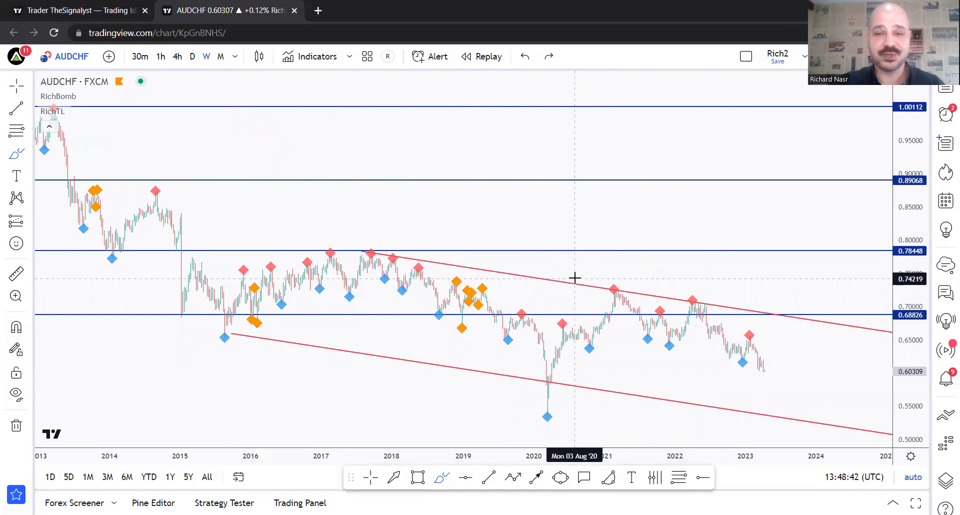
Brush the zigzag decline from the April 2022 high down to the current price, and undo it.
{"action": "scroll", "coordinate": [574, 278], "scroll_direction": "up", "scroll_amount": 3}
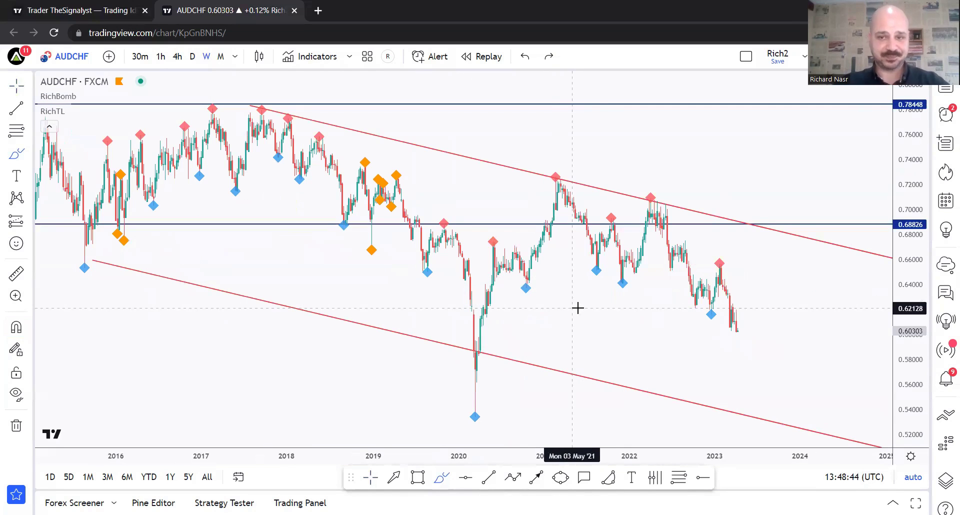
{"action": "mouse_move", "coordinate": [648, 204]}
{"action": "left_mouse_down"}
{"action": "mouse_move", "coordinate": [675, 262]}
{"action": "mouse_move", "coordinate": [709, 287]}
{"action": "mouse_move", "coordinate": [739, 341]}
{"action": "left_mouse_up"}
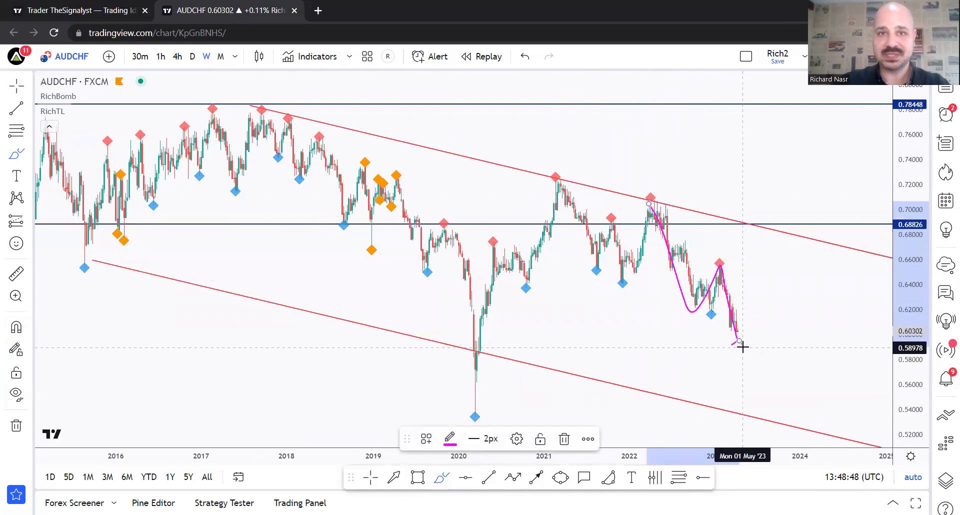
{"action": "key", "text": "ctrl+z"}
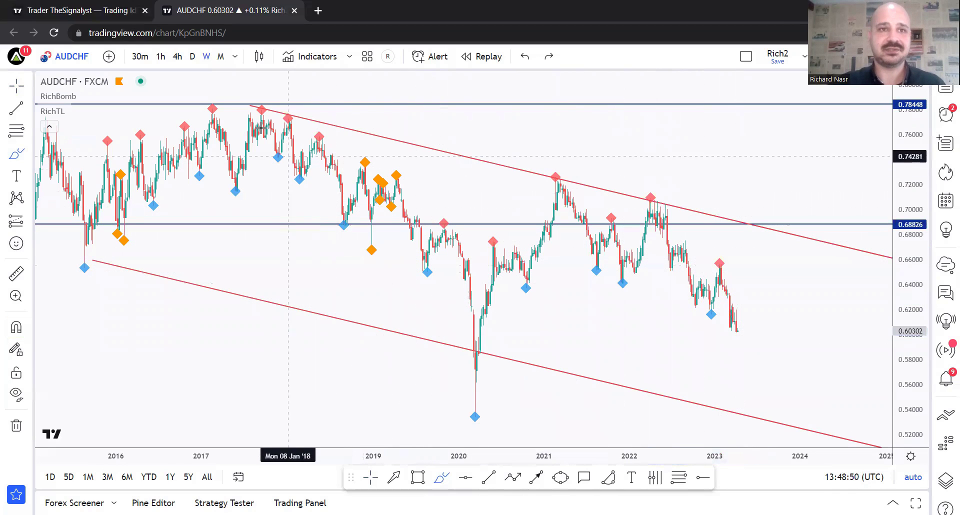
Draw a horizontal line at 0.72800 and place a copy of it at 0.64253.
{"action": "scroll", "coordinate": [435, 215], "scroll_direction": "down", "scroll_amount": 1}
{"action": "key", "text": "Escape"}
{"action": "left_click_drag", "start_coordinate": [556, 212], "coordinate": [635, 218]}
{"action": "scroll", "coordinate": [634, 218], "scroll_direction": "up", "scroll_amount": 1}
{"action": "left_click", "coordinate": [463, 479]}
{"action": "left_click", "coordinate": [345, 241]}
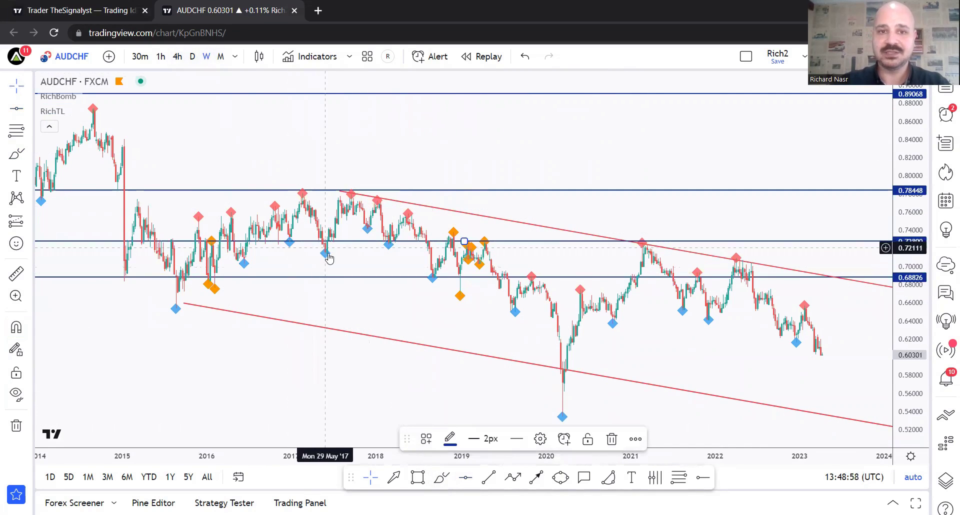
{"action": "left_click_drag", "start_coordinate": [520, 242], "coordinate": [558, 319]}
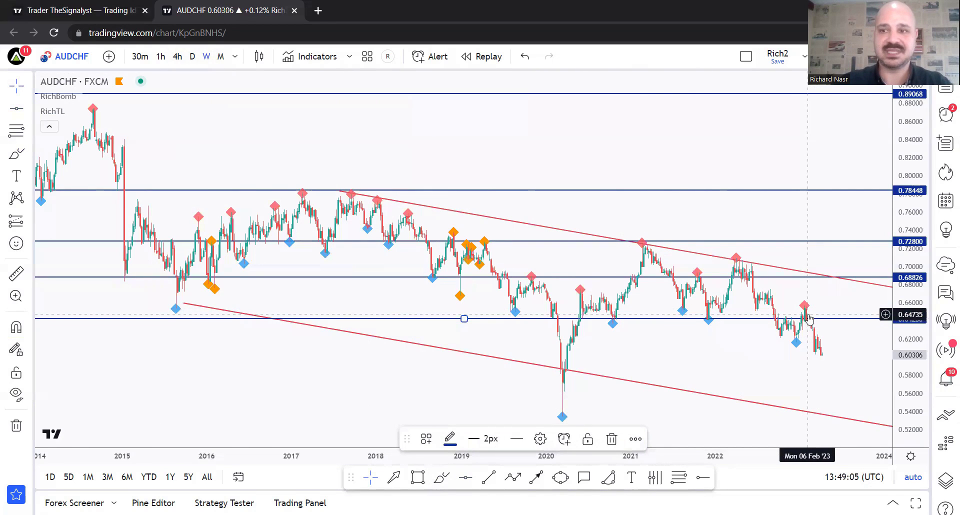
Copy the 0.64253 level down to 0.58393 and colour the copy dark green.
{"action": "left_click_drag", "start_coordinate": [723, 324], "coordinate": [723, 376]}
{"action": "left_click", "coordinate": [450, 439]}
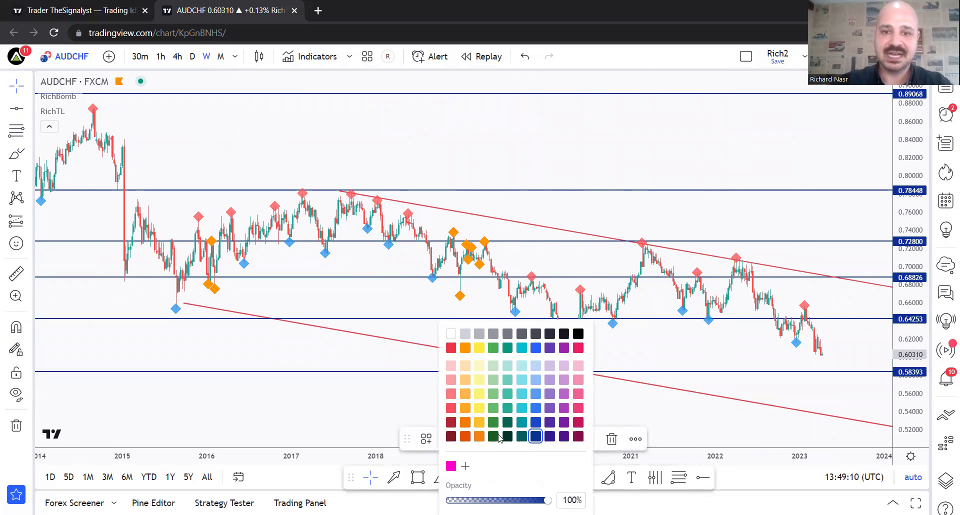
{"action": "left_click", "coordinate": [492, 436]}
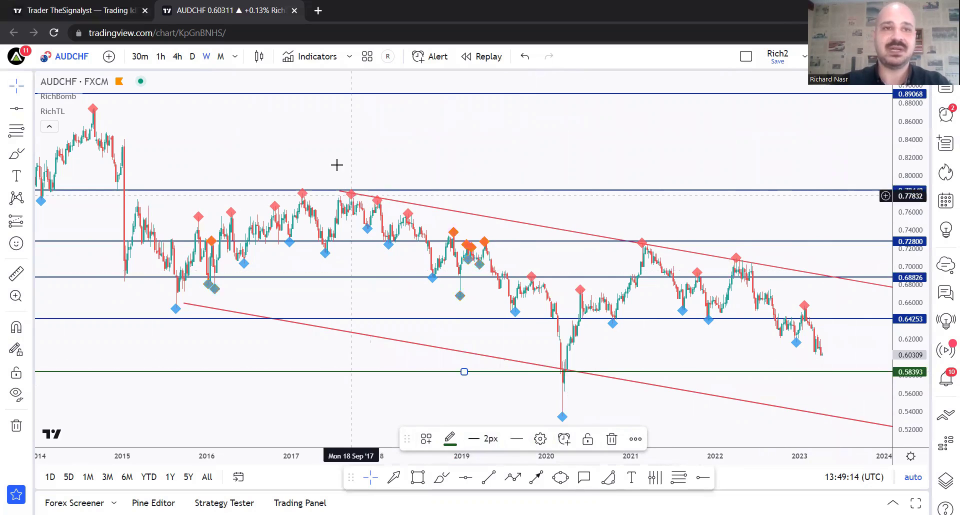
Switch to the daily timeframe and draw a falling trend line from the late-August 2022 high over the early-2023 high.
{"action": "left_click_drag", "start_coordinate": [745, 215], "coordinate": [652, 215]}
{"action": "left_click", "coordinate": [193, 57]}
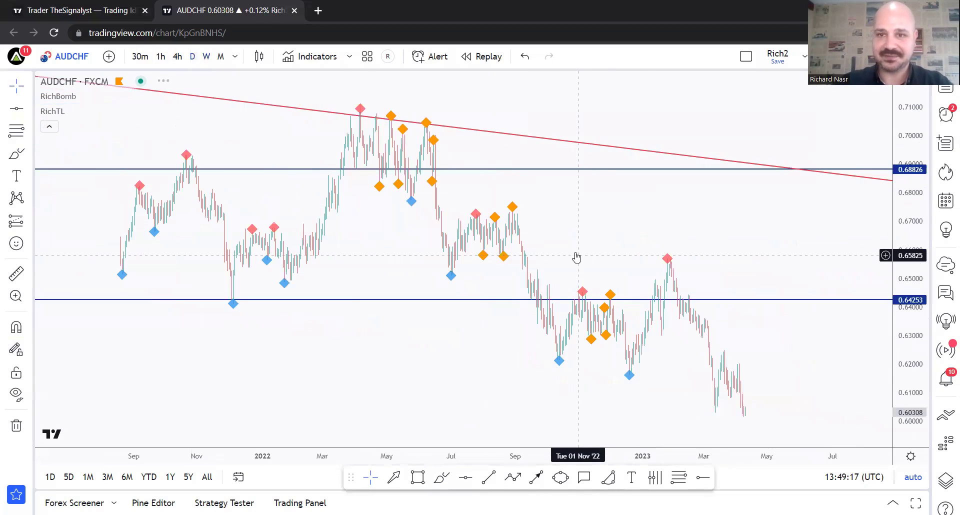
{"action": "scroll", "coordinate": [576, 257], "scroll_direction": "up", "scroll_amount": 1}
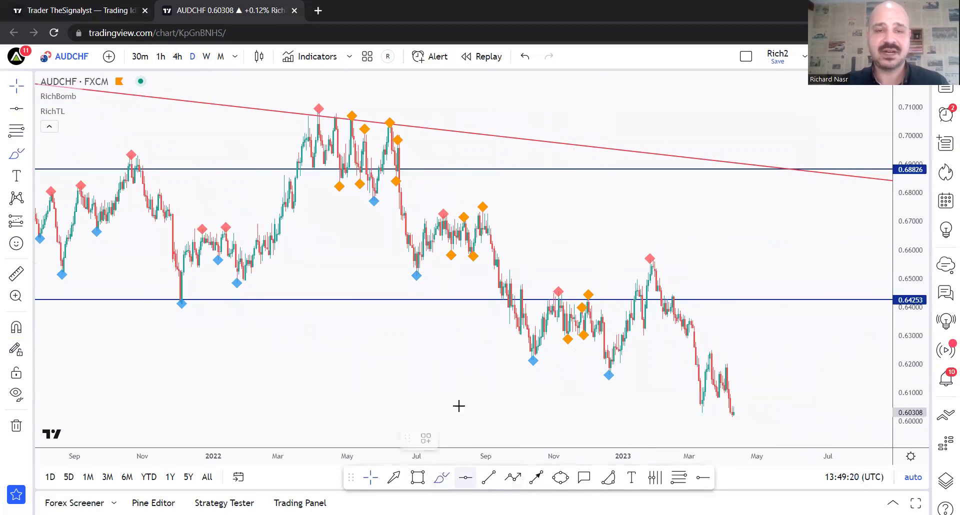
{"action": "key", "text": "Escape"}
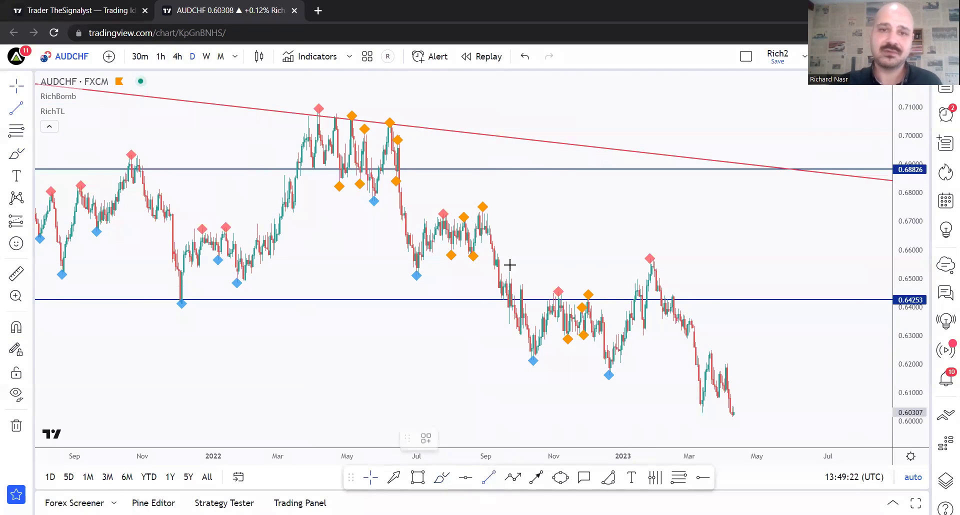
{"action": "left_click", "coordinate": [480, 205]}
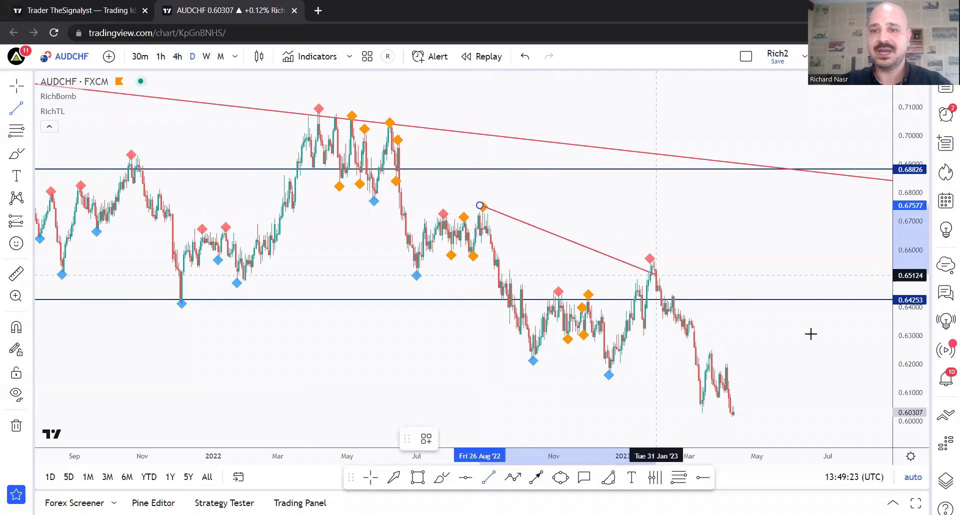
{"action": "left_click", "coordinate": [888, 337]}
{"action": "left_click", "coordinate": [465, 477]}
{"action": "left_click", "coordinate": [463, 278]}
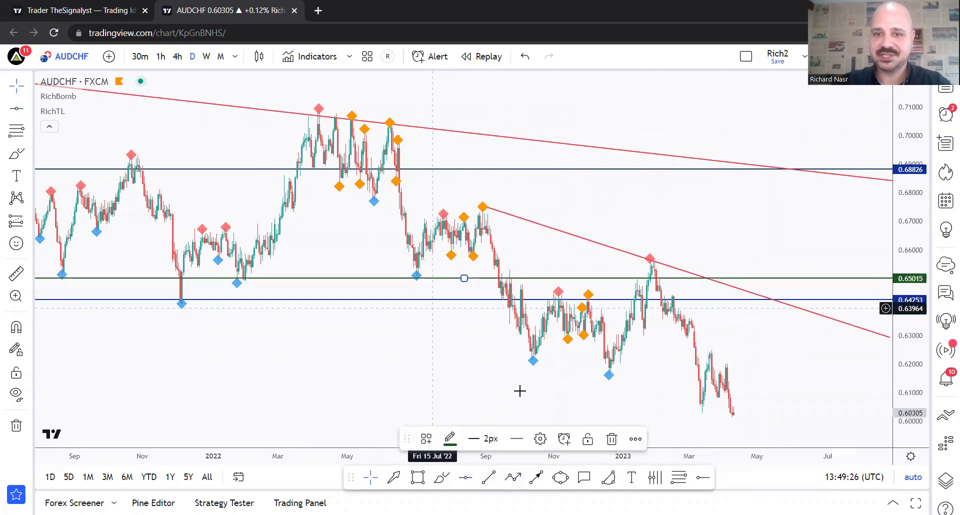
{"action": "key", "text": "Delete"}
Copy the new trend line parallel along the lows, from 22 June 2022 at 0.63679 to 21 June 2023 at 0.59036.
{"action": "left_click_drag", "start_coordinate": [572, 234], "coordinate": [344, 362], "text": "ctrl"}
{"action": "left_click_drag", "start_coordinate": [494, 397], "coordinate": [487, 397]}
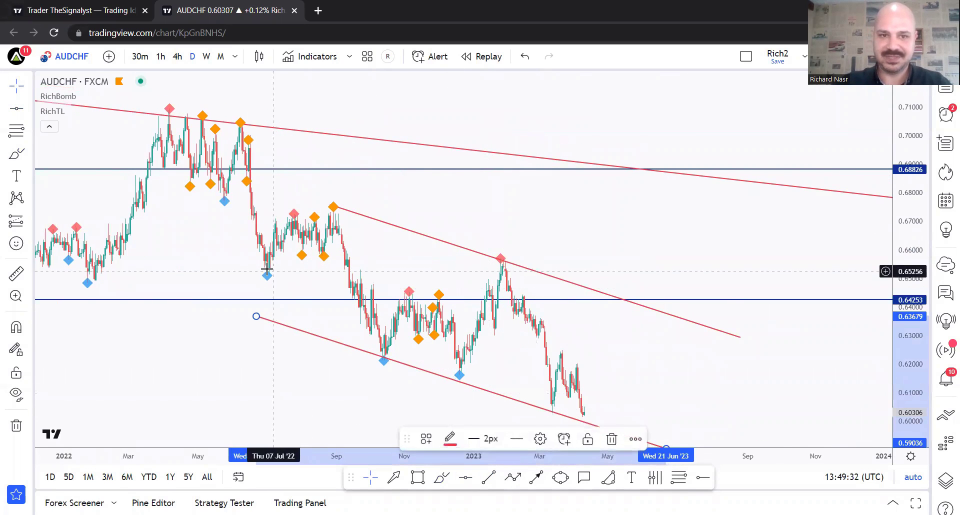
{"action": "left_click_drag", "start_coordinate": [901, 300], "coordinate": [901, 319]}
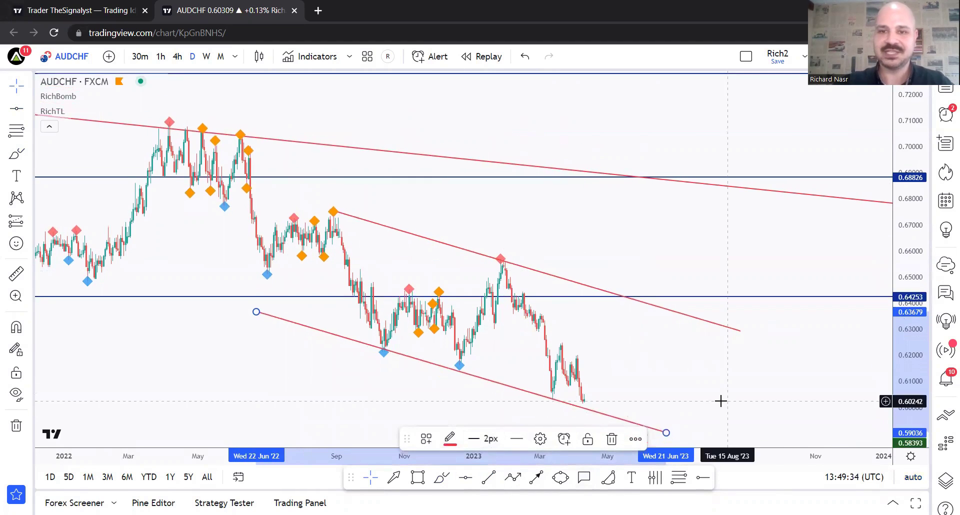
{"action": "left_click_drag", "start_coordinate": [723, 393], "coordinate": [725, 327]}
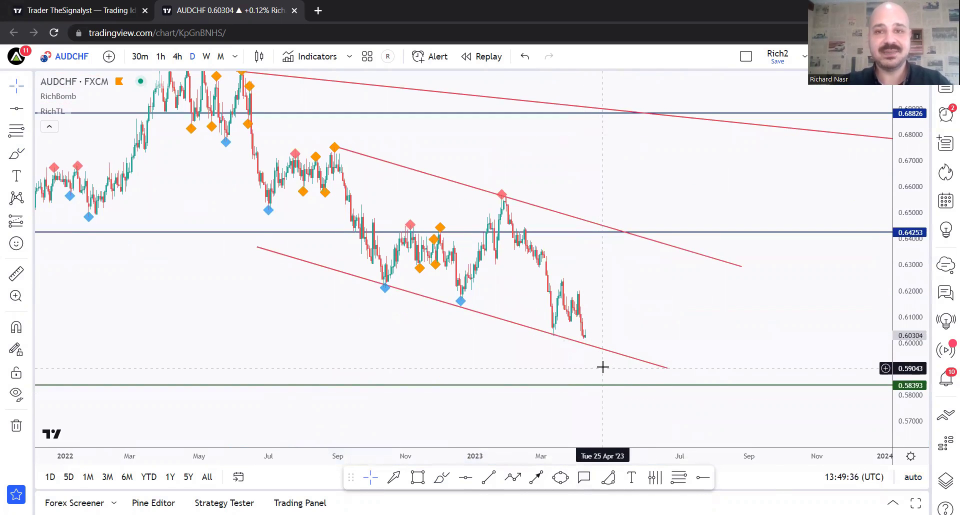
Brush downward arrows at the November 2022 to early-2023 highs and a horizontal stroke along the 0.64253 level, and undo them all.
{"action": "left_click", "coordinate": [444, 480]}
{"action": "left_click_drag", "start_coordinate": [395, 230], "coordinate": [425, 266]}
{"action": "left_click_drag", "start_coordinate": [445, 221], "coordinate": [458, 258]}
{"action": "left_click_drag", "start_coordinate": [498, 212], "coordinate": [520, 248]}
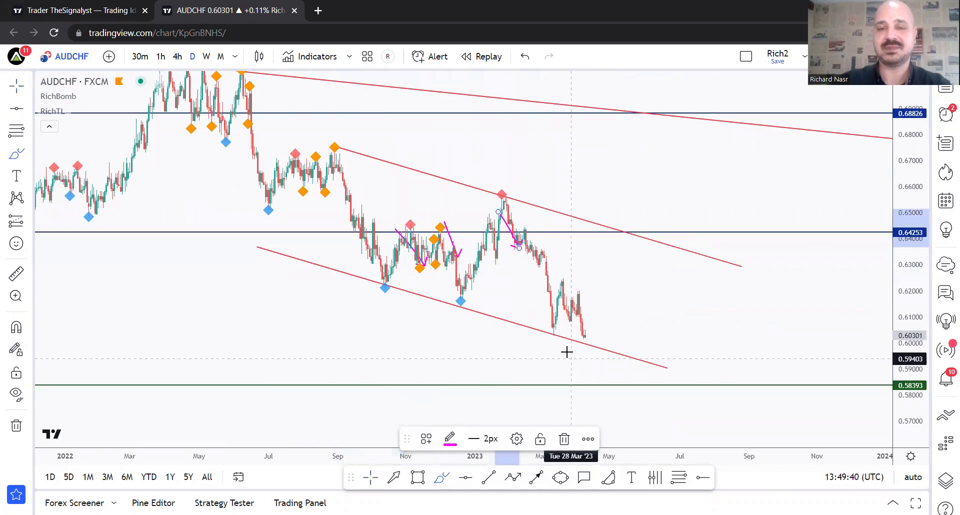
{"action": "key", "text": "ctrl+z"}
{"action": "key", "text": "ctrl+z"}
{"action": "key", "text": "ctrl+z"}
{"action": "left_click_drag", "start_coordinate": [86, 222], "coordinate": [690, 228]}
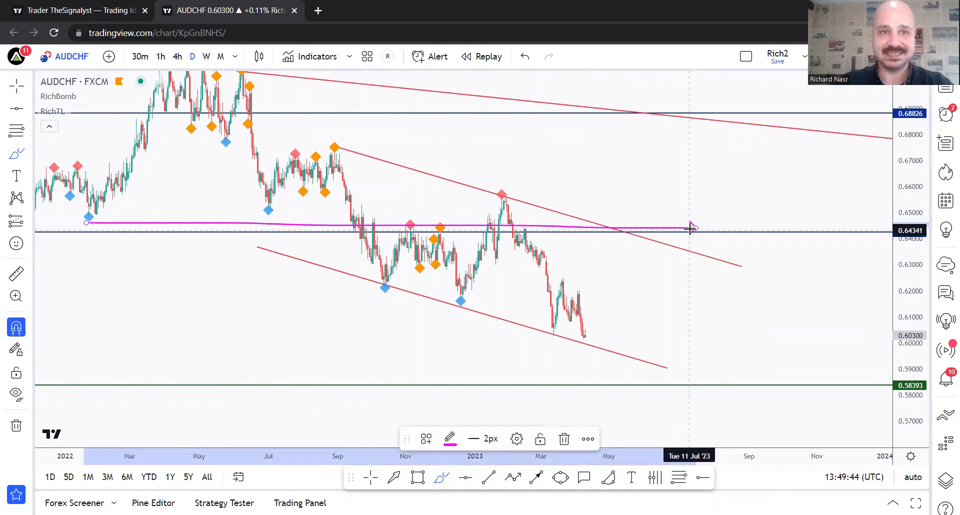
{"action": "key", "text": "ctrl+z"}
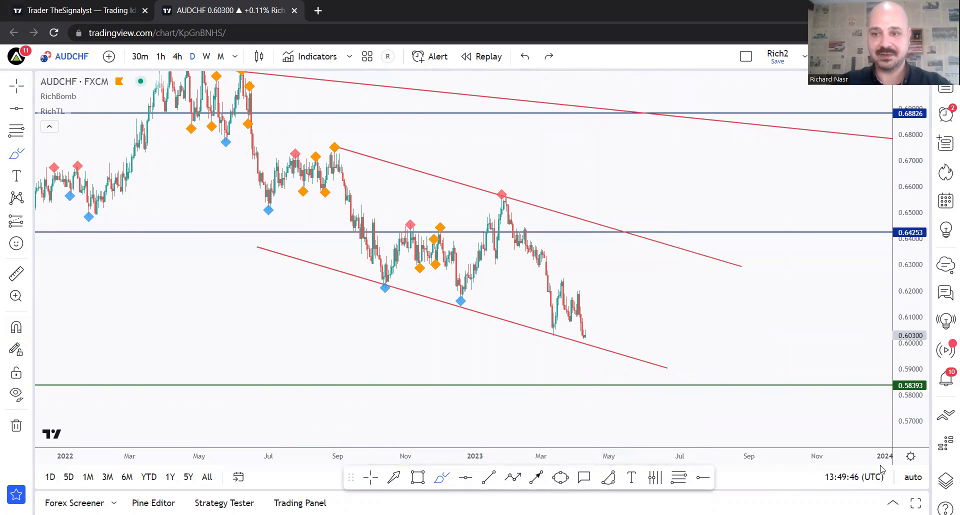
Restore automatic price scaling and switch the chart to the 30-minute timeframe.
{"action": "left_click", "coordinate": [913, 476]}
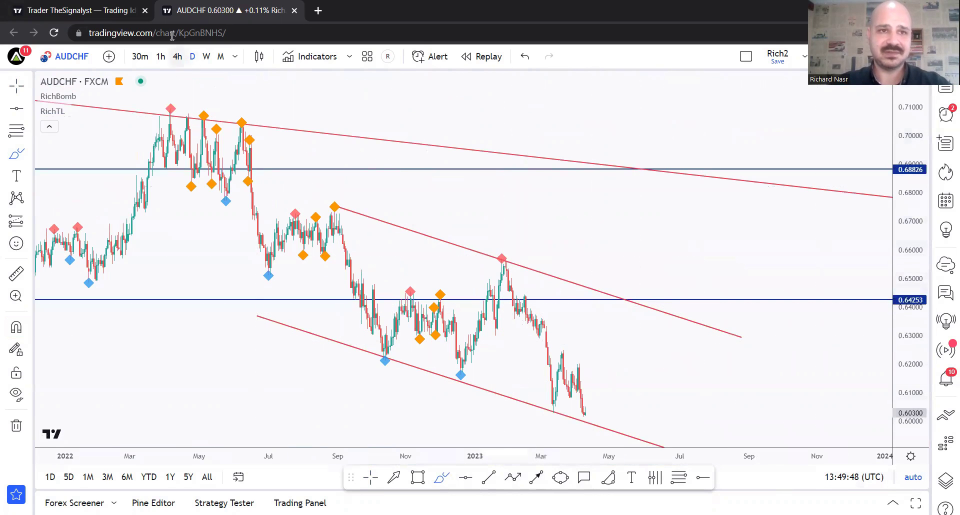
{"action": "left_click", "coordinate": [161, 55]}
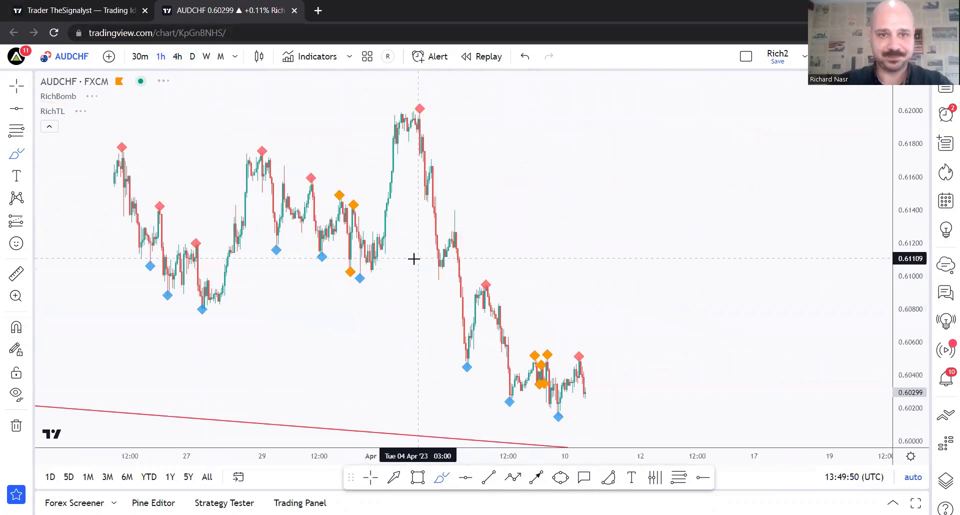
{"action": "left_click", "coordinate": [140, 56]}
{"action": "key", "text": "Escape"}
{"action": "mouse_move", "coordinate": [364, 217]}
{"action": "left_mouse_down"}
{"action": "mouse_move", "coordinate": [687, 255]}
{"action": "mouse_move", "coordinate": [754, 283]}
{"action": "left_mouse_up"}
{"action": "scroll", "coordinate": [753, 283], "scroll_direction": "up", "scroll_amount": 4}
Brush horizontal support strokes and price-swing strokes on the 29 March to 4 April moves, and undo them all.
{"action": "left_click", "coordinate": [441, 477]}
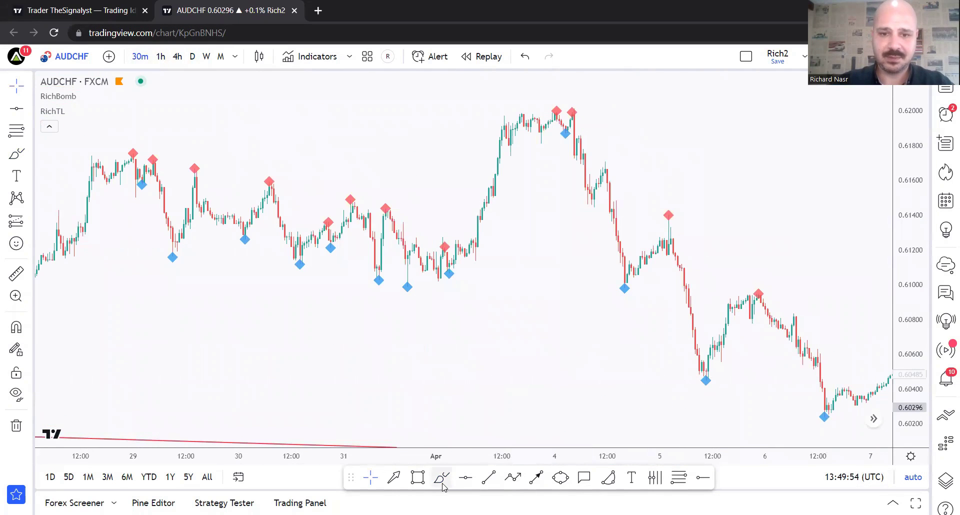
{"action": "left_click_drag", "start_coordinate": [94, 185], "coordinate": [200, 186]}
{"action": "left_click_drag", "start_coordinate": [152, 158], "coordinate": [182, 250]}
{"action": "key", "text": "ctrl+z"}
{"action": "key", "text": "ctrl+z"}
{"action": "left_click_drag", "start_coordinate": [387, 235], "coordinate": [493, 240]}
{"action": "mouse_move", "coordinate": [448, 272]}
{"action": "left_mouse_down"}
{"action": "mouse_move", "coordinate": [519, 142]}
{"action": "mouse_move", "coordinate": [642, 144]}
{"action": "left_mouse_up"}
{"action": "key", "text": "ctrl+z"}
{"action": "key", "text": "ctrl+z"}
{"action": "left_click_drag", "start_coordinate": [580, 108], "coordinate": [629, 263]}
{"action": "key", "text": "ctrl+z"}
{"action": "key", "text": "ctrl+z"}
{"action": "key", "text": "Escape"}
Draw thin rectangle zones at about 0.6050–0.6055 over the recent highs and at about 0.6175 beneath the 4 April highs.
{"action": "left_click_drag", "start_coordinate": [739, 209], "coordinate": [461, 209]}
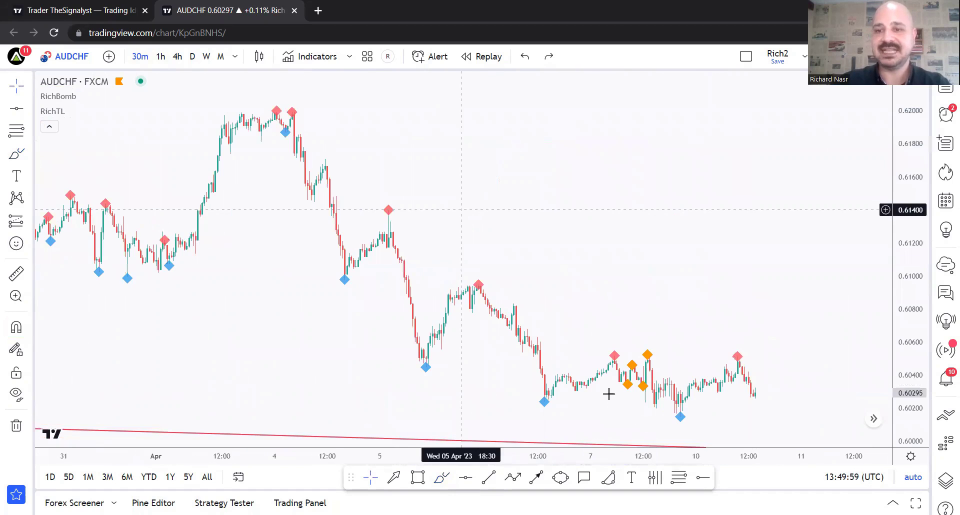
{"action": "left_click", "coordinate": [417, 478]}
{"action": "mouse_move", "coordinate": [533, 351]}
{"action": "left_mouse_down"}
{"action": "mouse_move", "coordinate": [868, 351]}
{"action": "mouse_move", "coordinate": [854, 358]}
{"action": "left_mouse_up"}
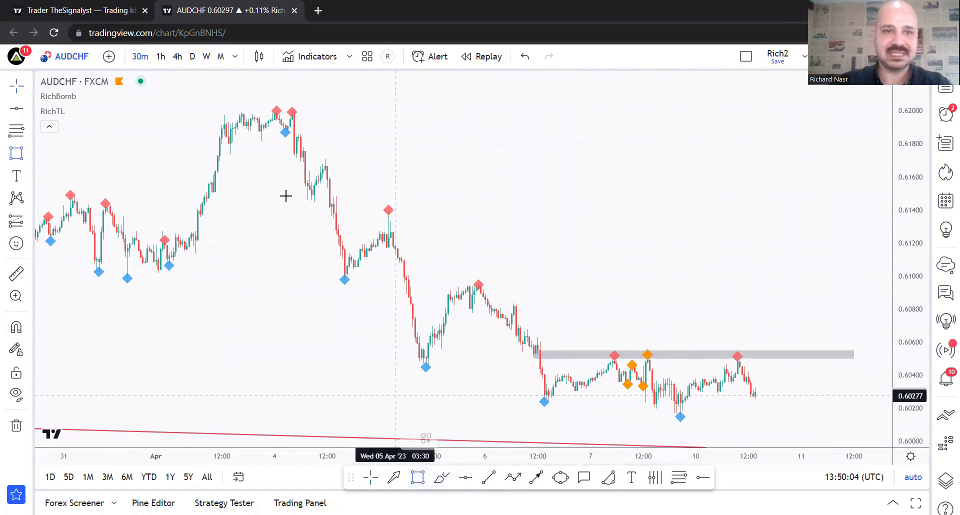
{"action": "left_click_drag", "start_coordinate": [210, 149], "coordinate": [334, 153]}
{"action": "left_click", "coordinate": [610, 393]}
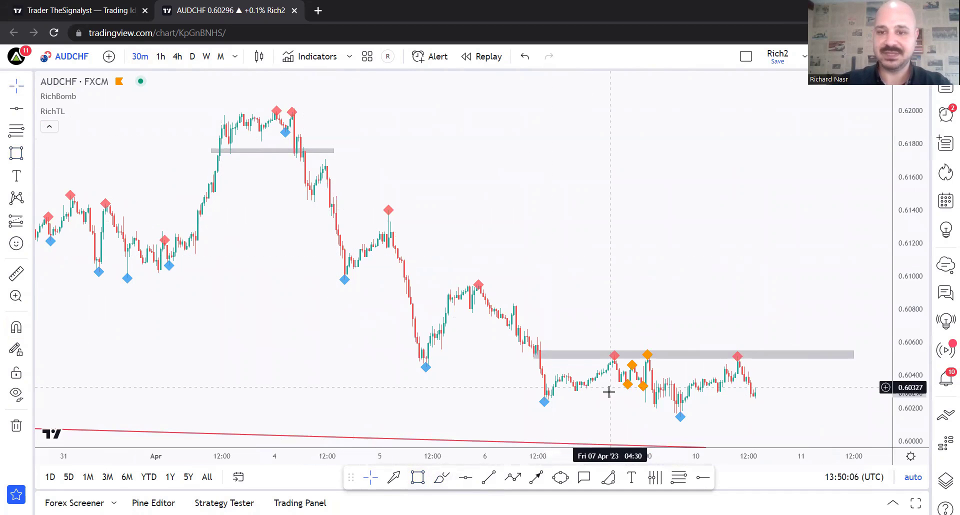
Place a short position with its entry at 0.61714, just below the rectangle zone under the 4 April highs.
{"action": "left_click", "coordinate": [31, 222]}
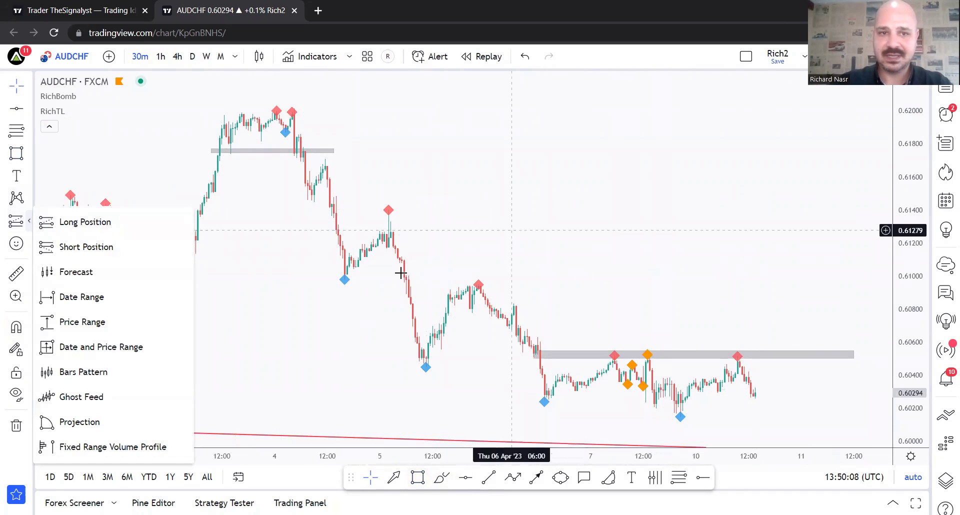
{"action": "left_click", "coordinate": [90, 248]}
{"action": "key", "text": "Escape"}
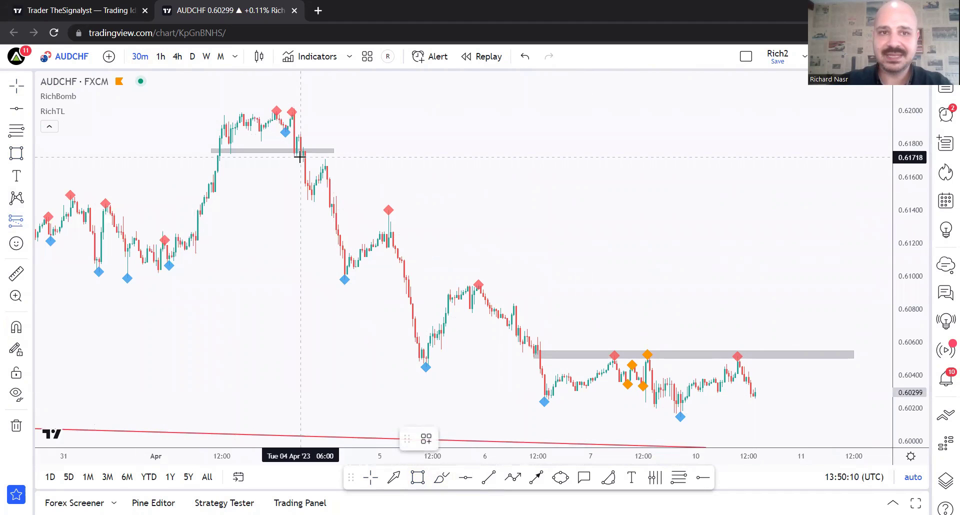
{"action": "left_click", "coordinate": [304, 156]}
{"action": "left_click", "coordinate": [308, 150]}
{"action": "left_click", "coordinate": [31, 222]}
{"action": "left_click", "coordinate": [90, 246]}
{"action": "left_click", "coordinate": [302, 158]}
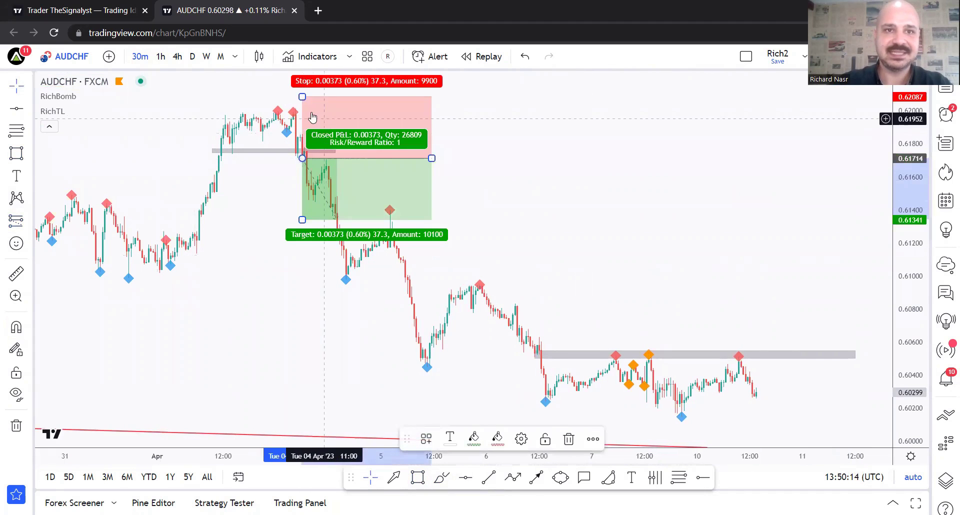
Set the short position's stop to 0.62032 and target to 0.61079, and shorten it to end near the following swing low.
{"action": "left_click_drag", "start_coordinate": [293, 108], "coordinate": [288, 104]}
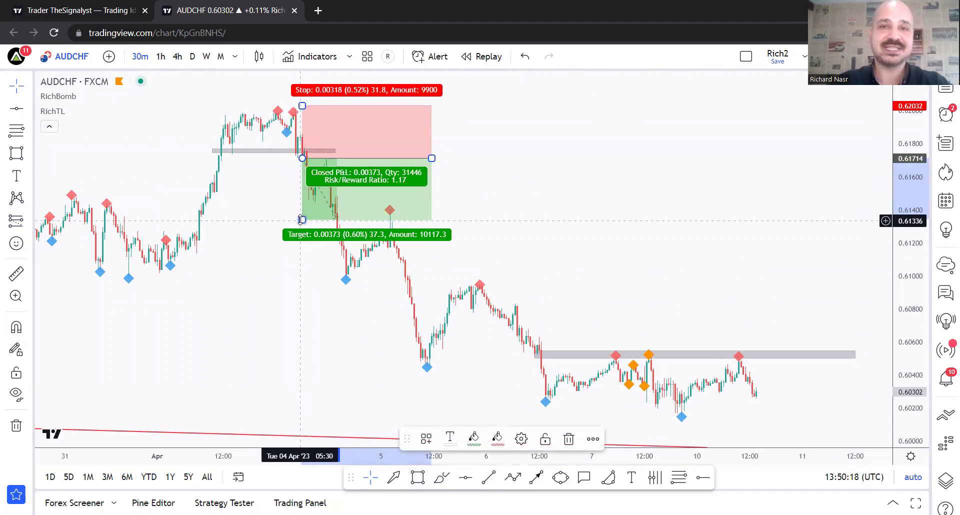
{"action": "left_click_drag", "start_coordinate": [301, 221], "coordinate": [296, 262]}
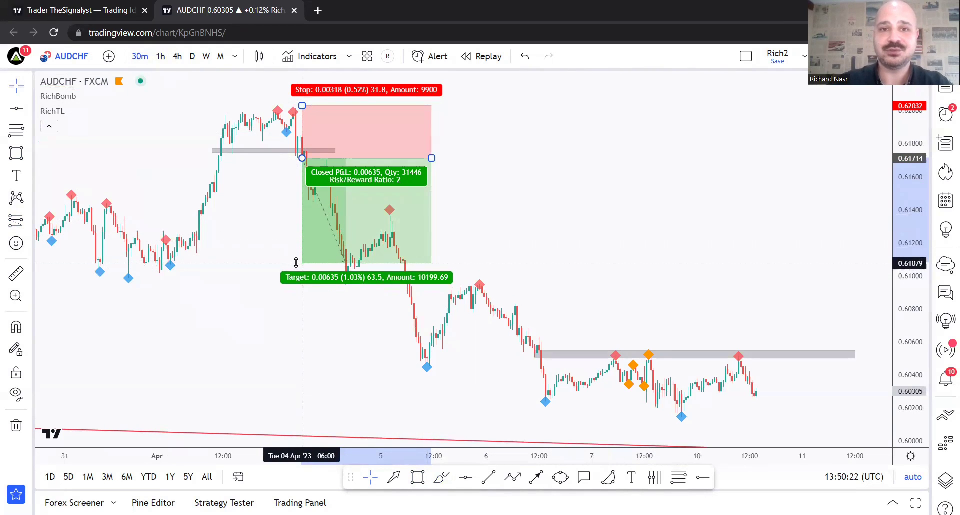
{"action": "left_click_drag", "start_coordinate": [431, 158], "coordinate": [345, 157]}
Brush a descending wave from the 5 April high and a stroke along the recent-highs zone, and undo both.
{"action": "left_click_drag", "start_coordinate": [640, 185], "coordinate": [546, 240]}
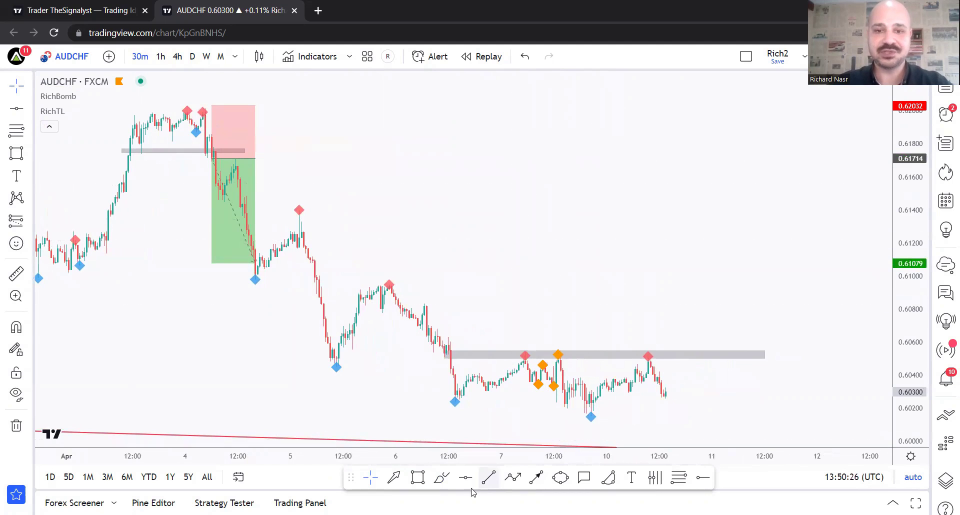
{"action": "mouse_move", "coordinate": [299, 210]}
{"action": "left_mouse_down"}
{"action": "mouse_move", "coordinate": [460, 317]}
{"action": "mouse_move", "coordinate": [621, 364]}
{"action": "left_mouse_up"}
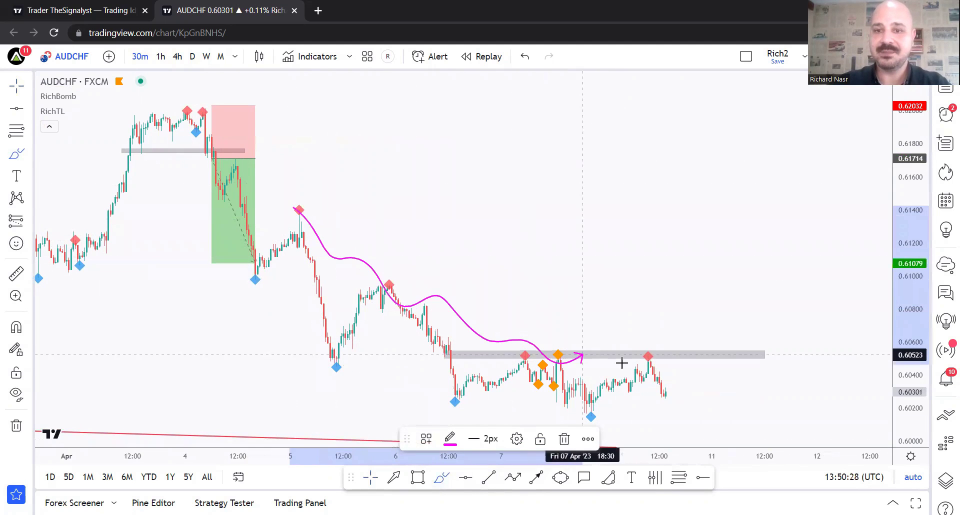
{"action": "key", "text": "ctrl+z"}
{"action": "left_click_drag", "start_coordinate": [492, 355], "coordinate": [767, 358]}
{"action": "key", "text": "ctrl+z"}
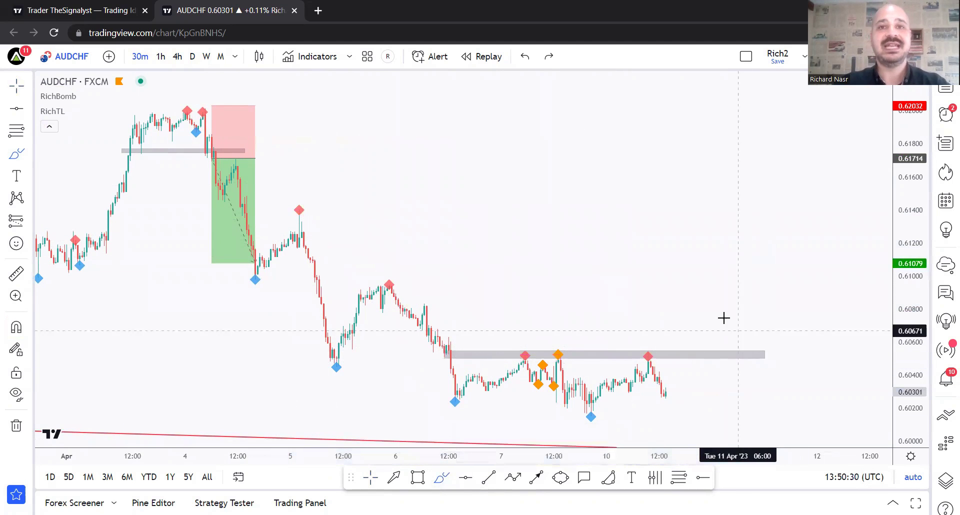
{"action": "key", "text": "Escape"}
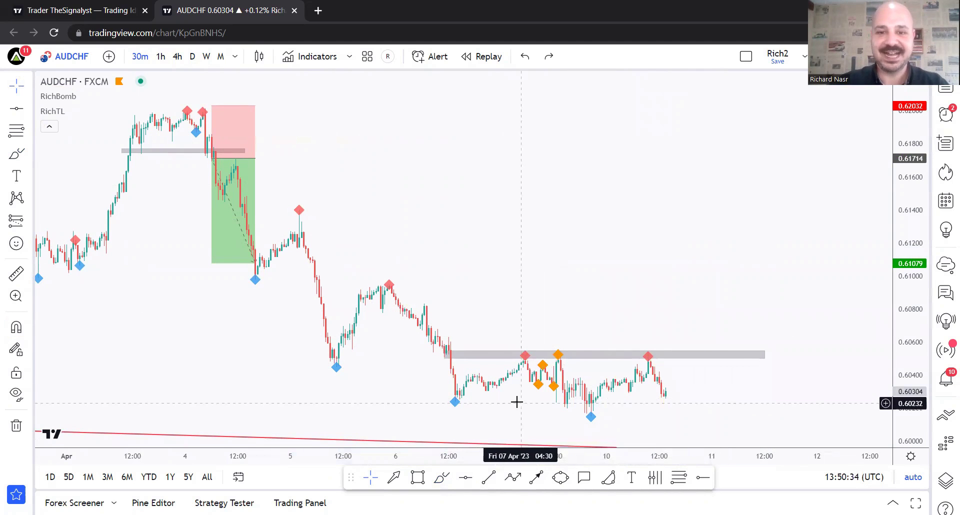
Place a long position with its entry at 0.60576, just above the rectangle zone over the recent highs.
{"action": "left_click_drag", "start_coordinate": [517, 401], "coordinate": [495, 428]}
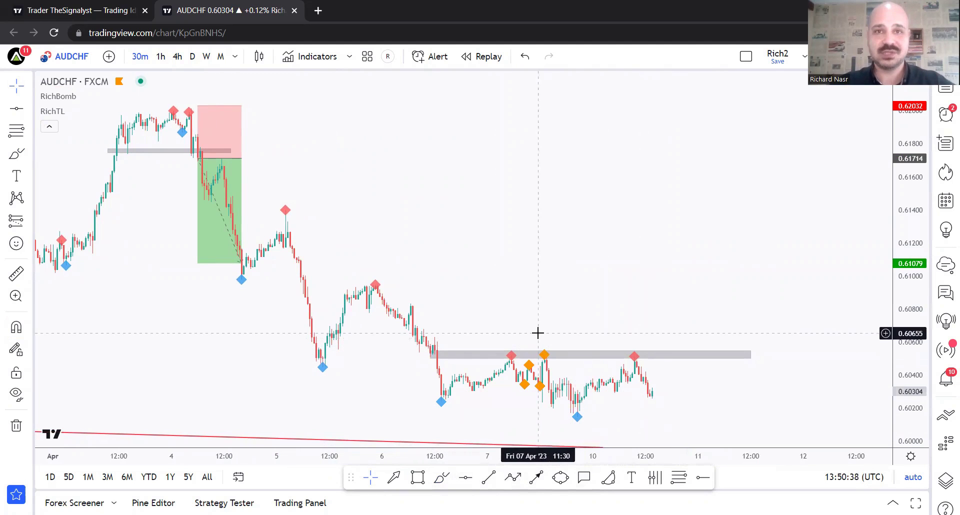
{"action": "left_click", "coordinate": [29, 223]}
{"action": "left_click", "coordinate": [214, 285]}
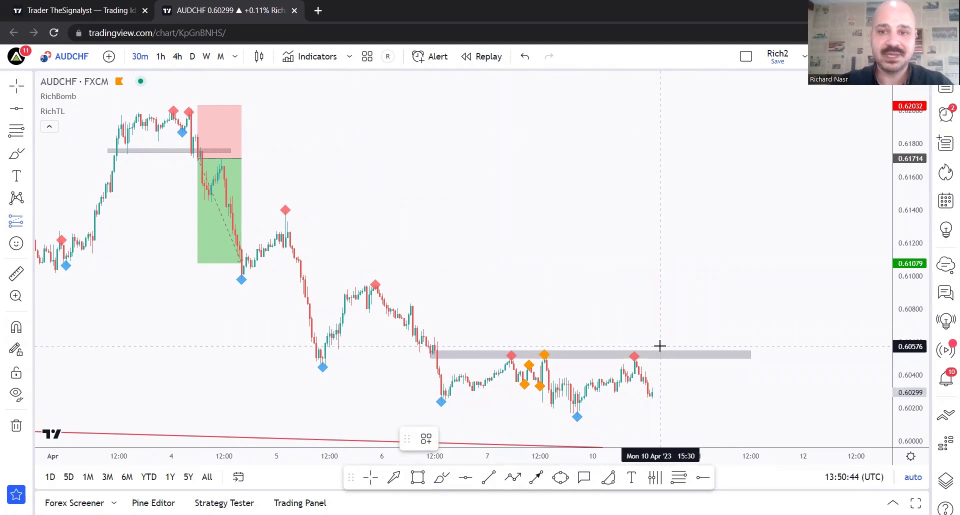
{"action": "left_click", "coordinate": [659, 345]}
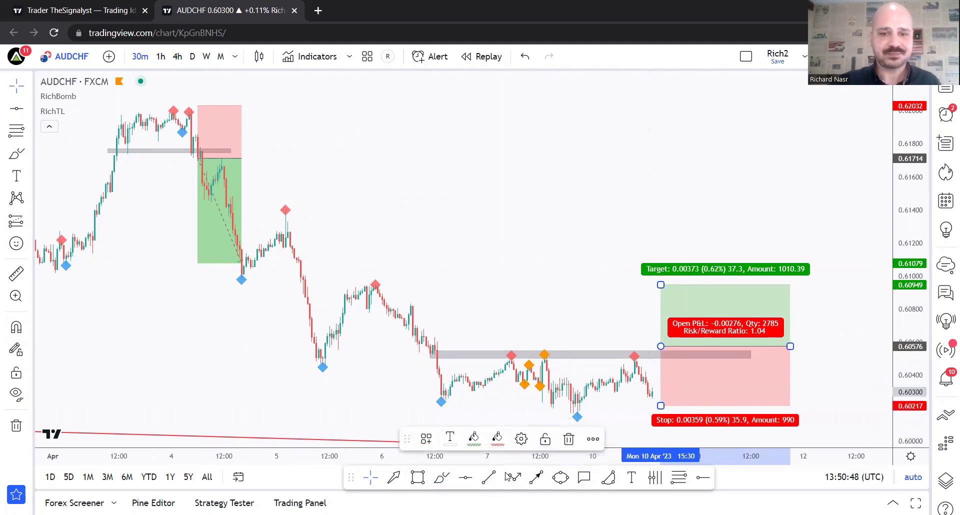
Brush a circle around the latest candles with an arrow rising from it, and undo the stroke.
{"action": "left_click", "coordinate": [442, 478]}
{"action": "left_click_drag", "start_coordinate": [644, 392], "coordinate": [661, 374]}
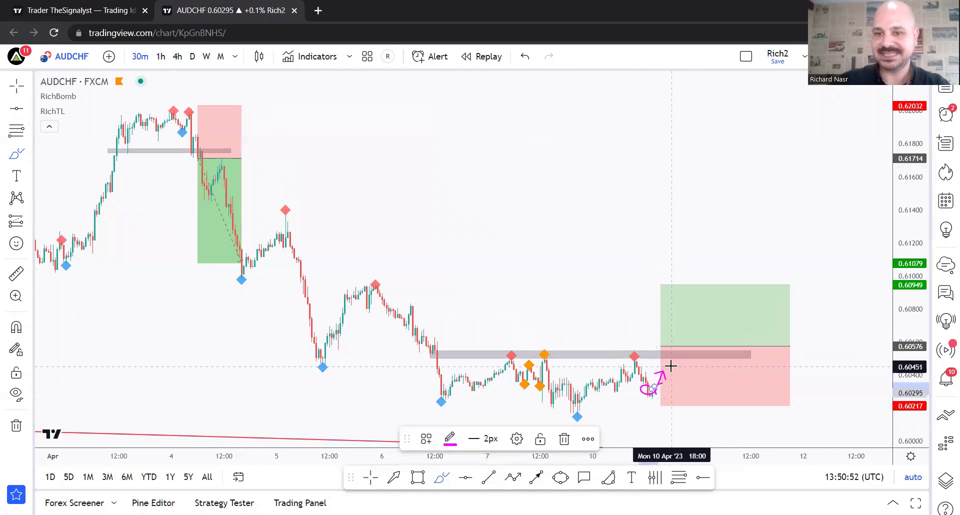
{"action": "key", "text": "ctrl+z"}
Raise the long position's target to 0.61291 and shorten its duration.
{"action": "left_click_drag", "start_coordinate": [661, 285], "coordinate": [646, 228]}
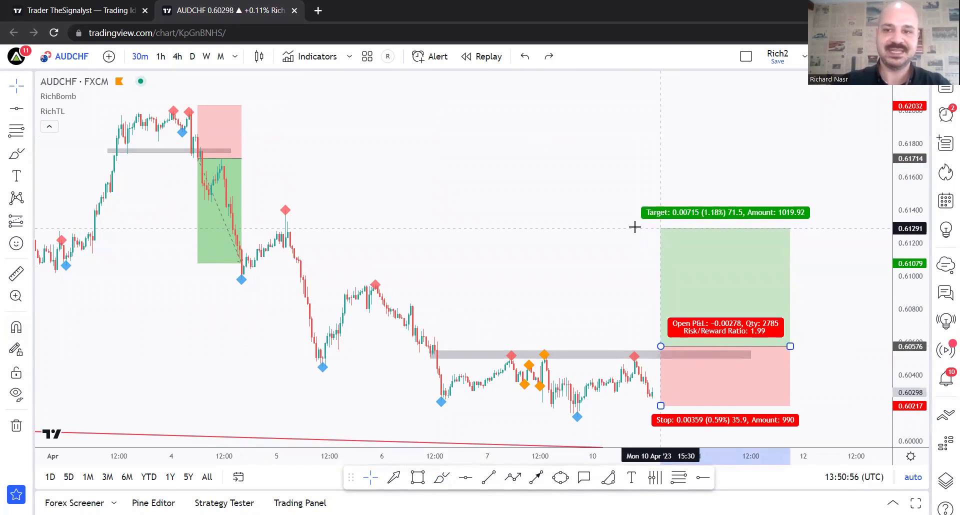
{"action": "left_click_drag", "start_coordinate": [789, 344], "coordinate": [519, 270]}
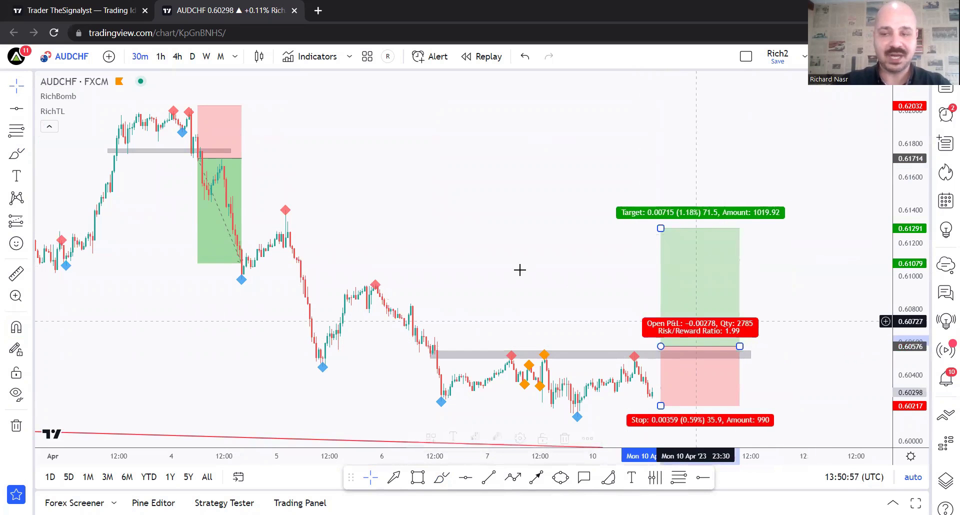
Brush a projected falling wave from the latest price, move the rectangle zone down to about 0.6024–0.6029, and undo both changes.
{"action": "left_click_drag", "start_coordinate": [821, 289], "coordinate": [799, 247]}
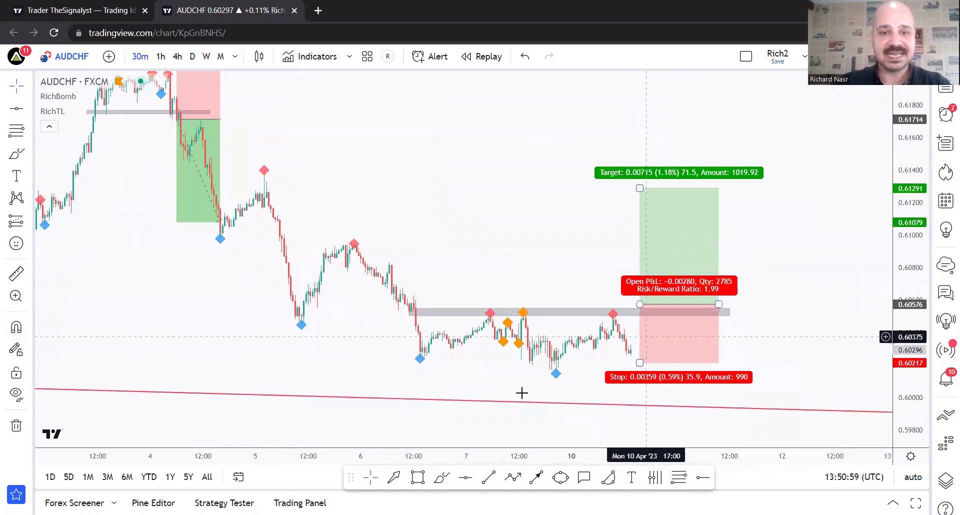
{"action": "left_click", "coordinate": [441, 477]}
{"action": "mouse_move", "coordinate": [630, 345]}
{"action": "left_mouse_down"}
{"action": "mouse_move", "coordinate": [714, 347]}
{"action": "mouse_move", "coordinate": [804, 398]}
{"action": "left_mouse_up"}
{"action": "mouse_move", "coordinate": [582, 312]}
{"action": "left_mouse_down"}
{"action": "mouse_move", "coordinate": [726, 332]}
{"action": "mouse_move", "coordinate": [768, 355]}
{"action": "left_mouse_up"}
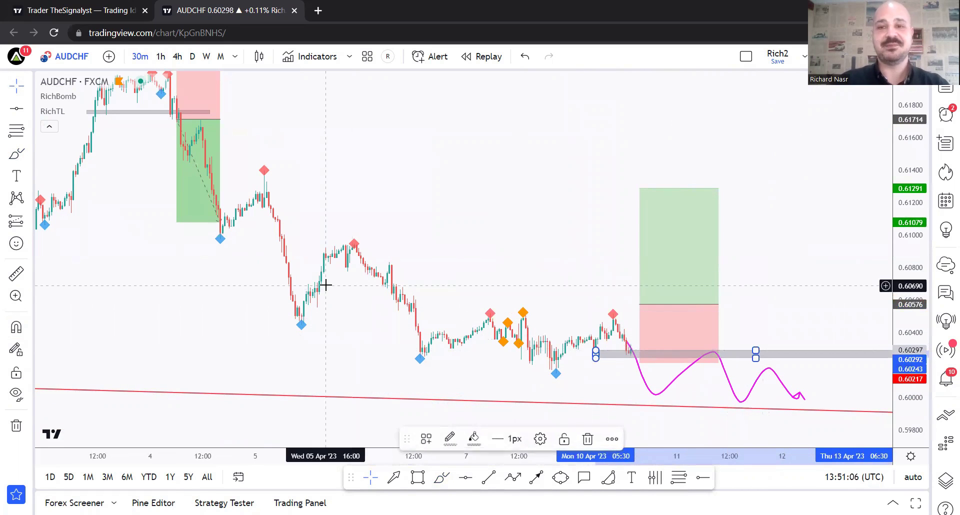
{"action": "key", "text": "ctrl+z"}
{"action": "key", "text": "ctrl+z"}
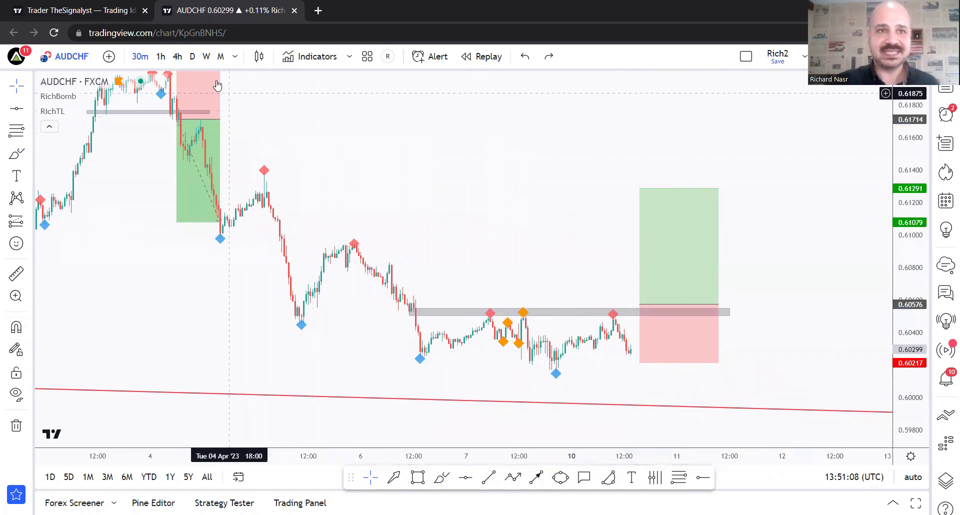
Switch the chart to the weekly timeframe with the full falling channel and the latest candles in view.
{"action": "left_click", "coordinate": [206, 56]}
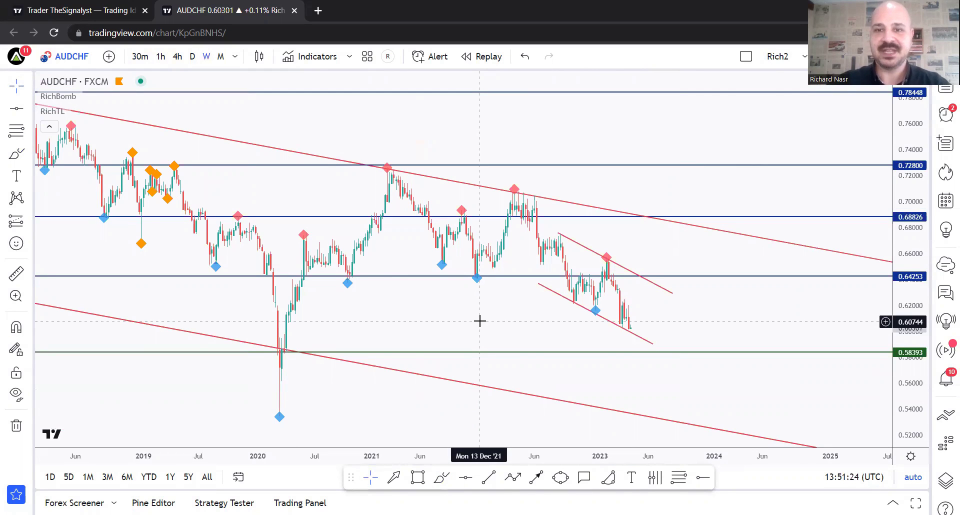
{"action": "left_click_drag", "start_coordinate": [483, 320], "coordinate": [546, 313]}
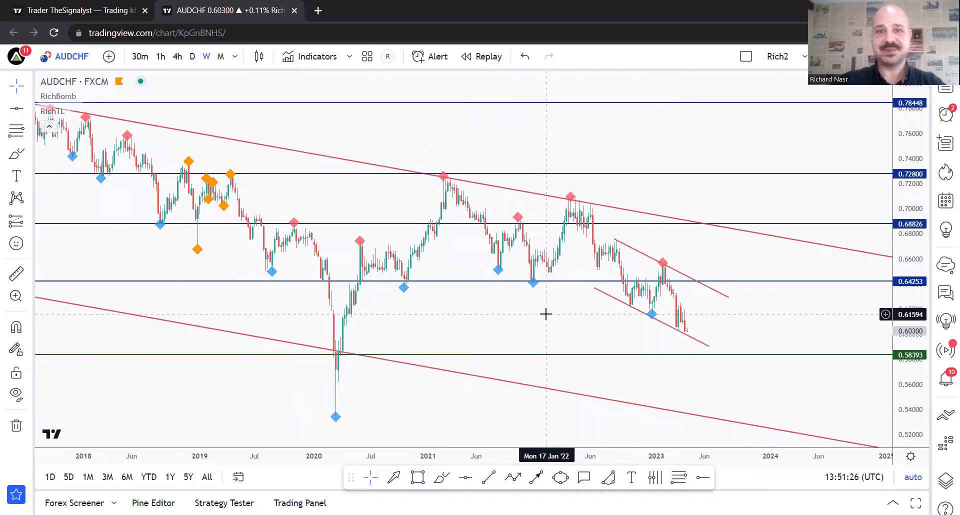